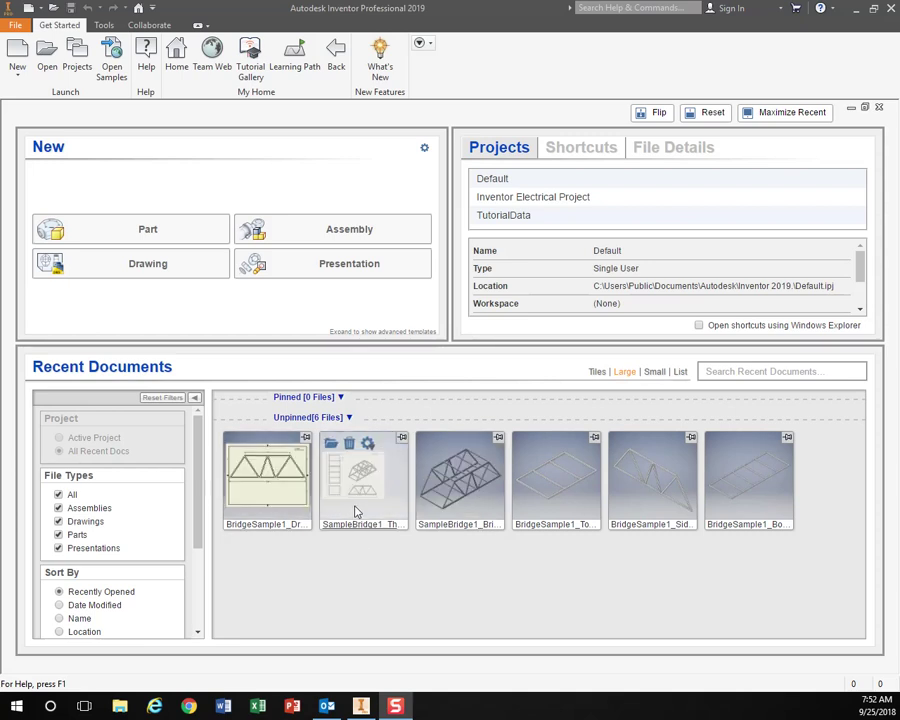
- Open the SampleBridge1_BridgeAssembly assembly from the recent documents
{"action": "double_click", "coordinate": [460, 496]}
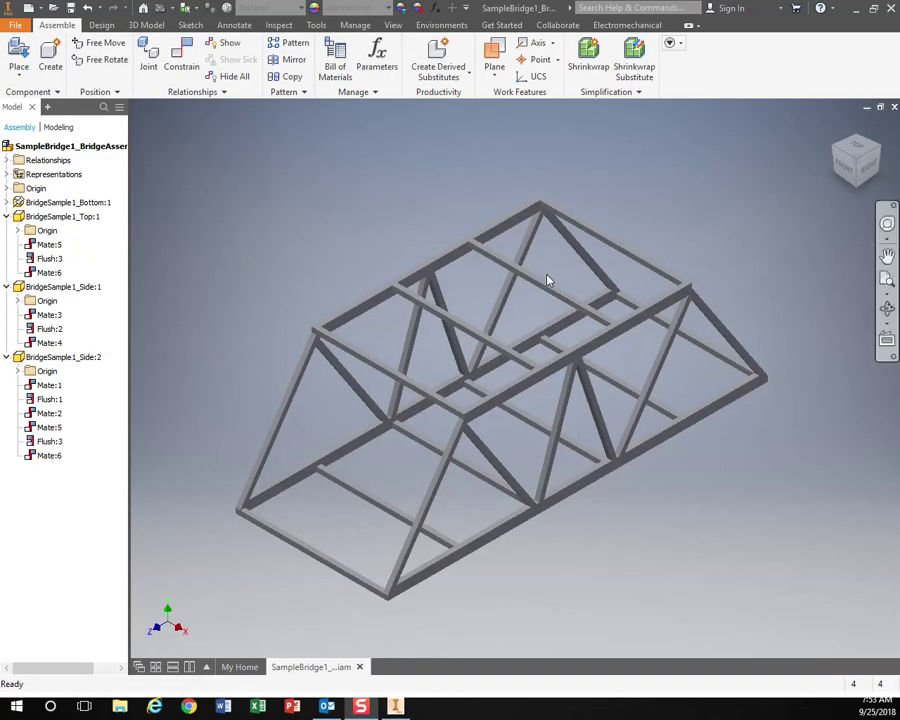
{"action": "middle_click_drag", "start_coordinate": [600, 561], "coordinate": [575, 528]}
{"action": "key", "text": "F4"}
{"action": "mouse_move", "coordinate": [574, 523]}
{"action": "left_mouse_down"}
{"action": "mouse_move", "coordinate": [569, 486]}
{"action": "mouse_move", "coordinate": [595, 482]}
{"action": "mouse_move", "coordinate": [597, 514]}
{"action": "mouse_move", "coordinate": [574, 512]}
{"action": "mouse_move", "coordinate": [691, 494]}
{"action": "mouse_move", "coordinate": [703, 501]}
{"action": "mouse_move", "coordinate": [577, 505]}
{"action": "left_mouse_up"}
{"action": "key", "text": "Escape"}
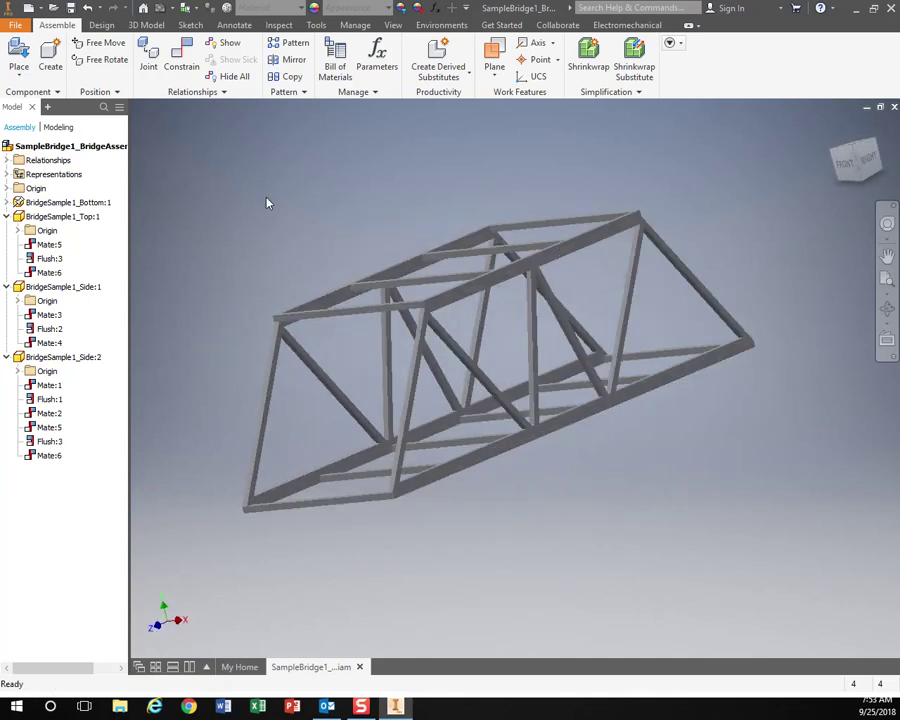
- Create a new drawing from the English ANSI (in).idw template
{"action": "left_click", "coordinate": [17, 26]}
{"action": "left_click", "coordinate": [44, 86]}
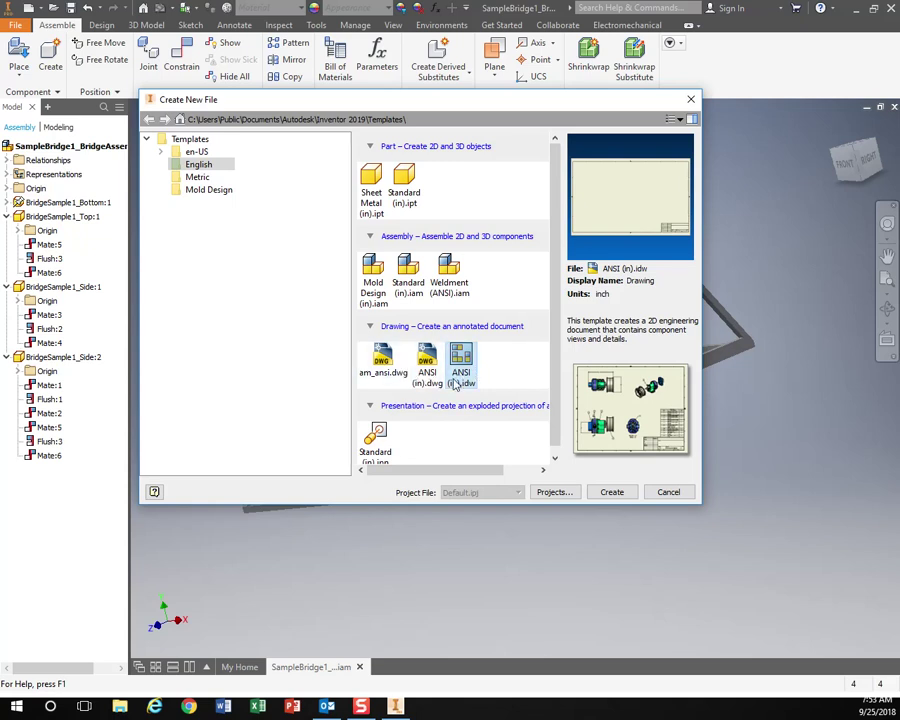
{"action": "left_click", "coordinate": [464, 362]}
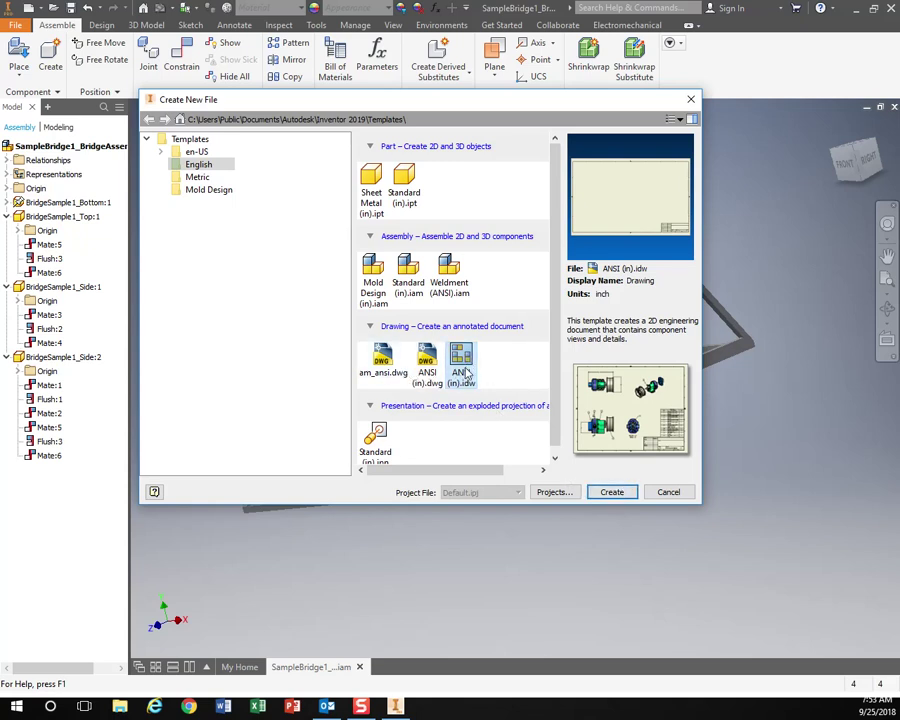
{"action": "left_click", "coordinate": [611, 492]}
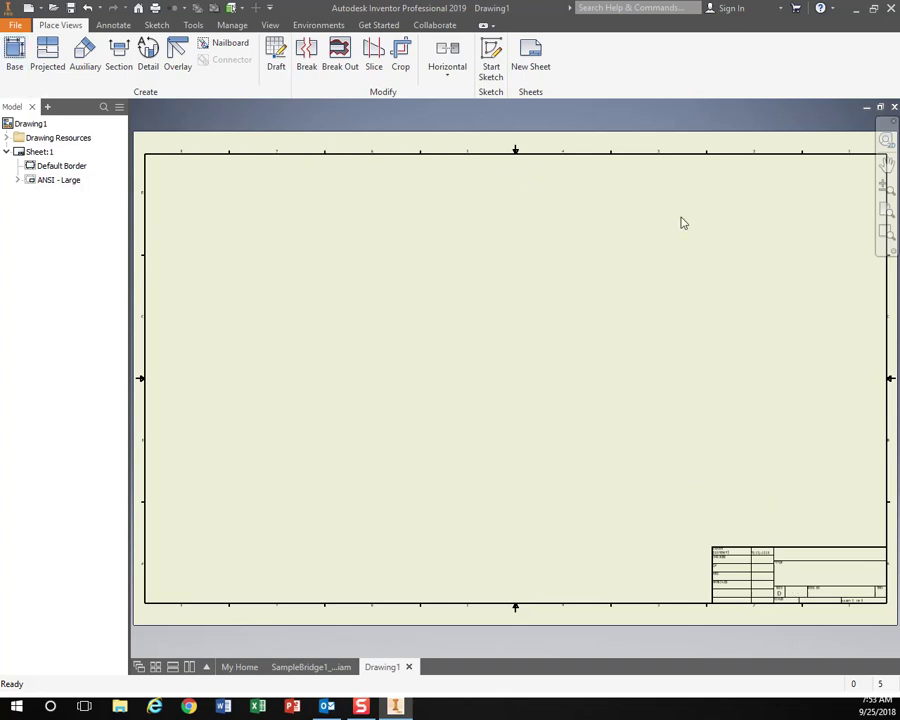
- Delete the ANSI - Large title block from Sheet:1
{"action": "scroll", "coordinate": [751, 572], "scroll_direction": "up", "scroll_amount": 5}
{"action": "middle_click_drag", "start_coordinate": [751, 572], "coordinate": [386, 394]}
{"action": "scroll", "coordinate": [386, 394], "scroll_direction": "down", "scroll_amount": 3}
{"action": "scroll", "coordinate": [380, 380], "scroll_direction": "up", "scroll_amount": 6}
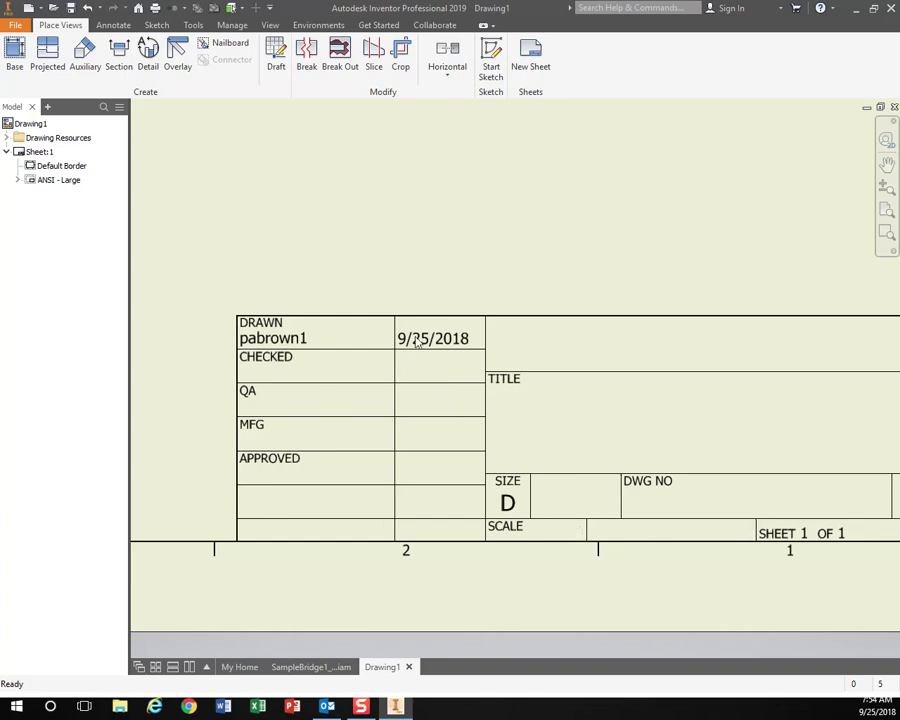
{"action": "mouse_move", "coordinate": [528, 508]}
{"action": "middle_mouse_down"}
{"action": "mouse_move", "coordinate": [502, 478]}
{"action": "mouse_move", "coordinate": [460, 478]}
{"action": "middle_mouse_up"}
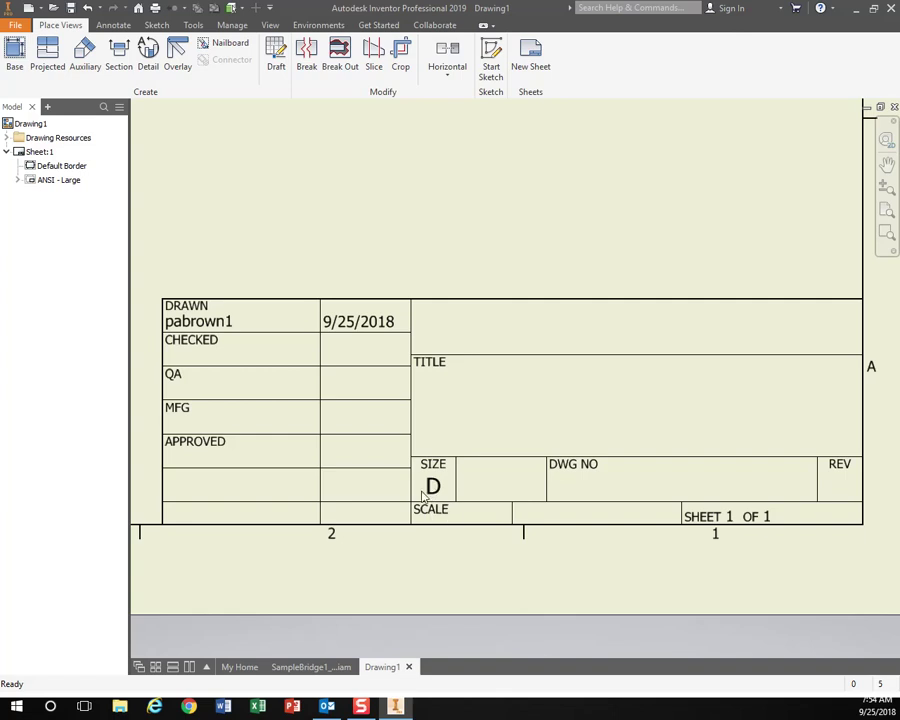
{"action": "scroll", "coordinate": [382, 369], "scroll_direction": "down", "scroll_amount": 2}
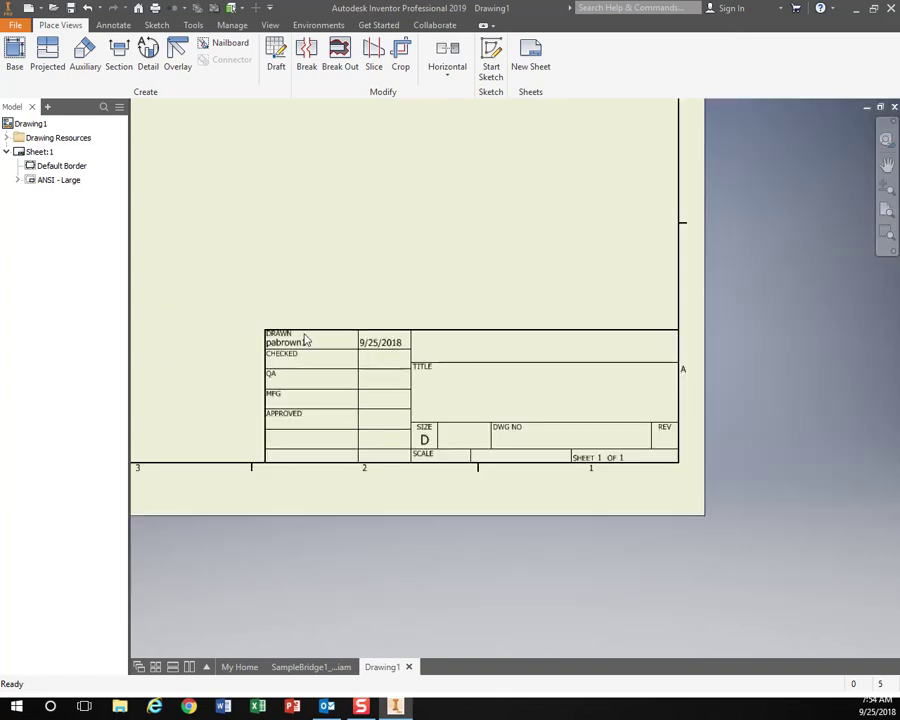
{"action": "scroll", "coordinate": [260, 338], "scroll_direction": "up", "scroll_amount": 3}
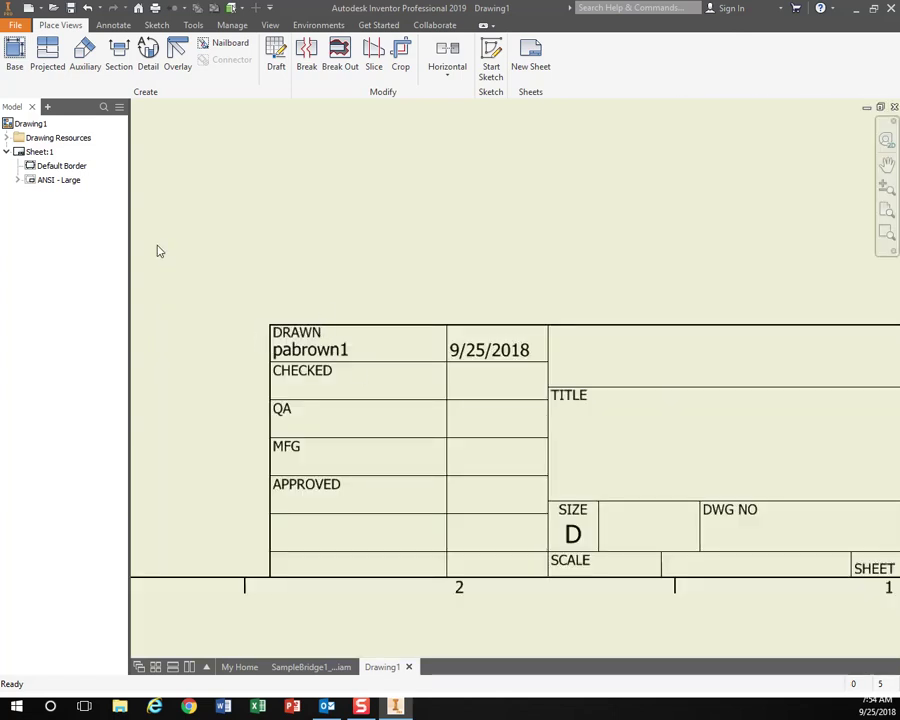
{"action": "right_click", "coordinate": [63, 185]}
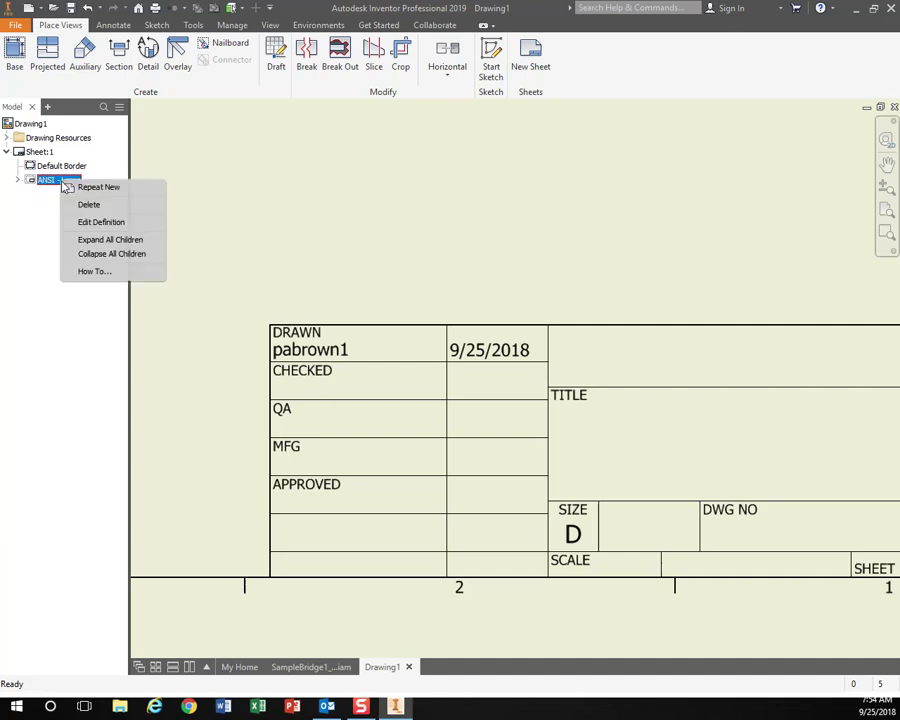
{"action": "left_click", "coordinate": [86, 204]}
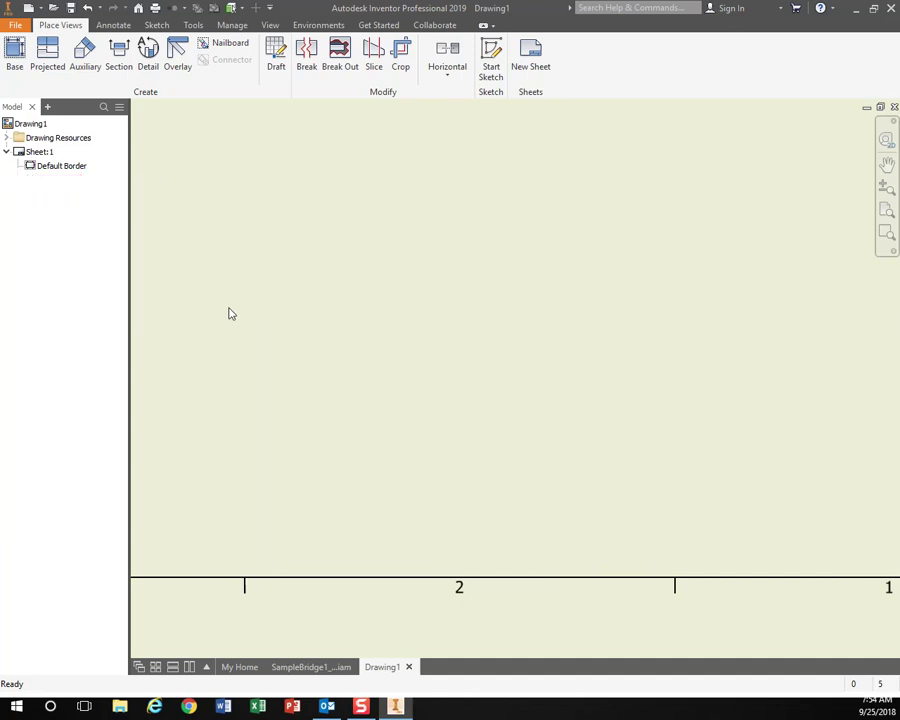
- Delete the default border from Sheet:1
{"action": "scroll", "coordinate": [416, 420], "scroll_direction": "down", "scroll_amount": 5}
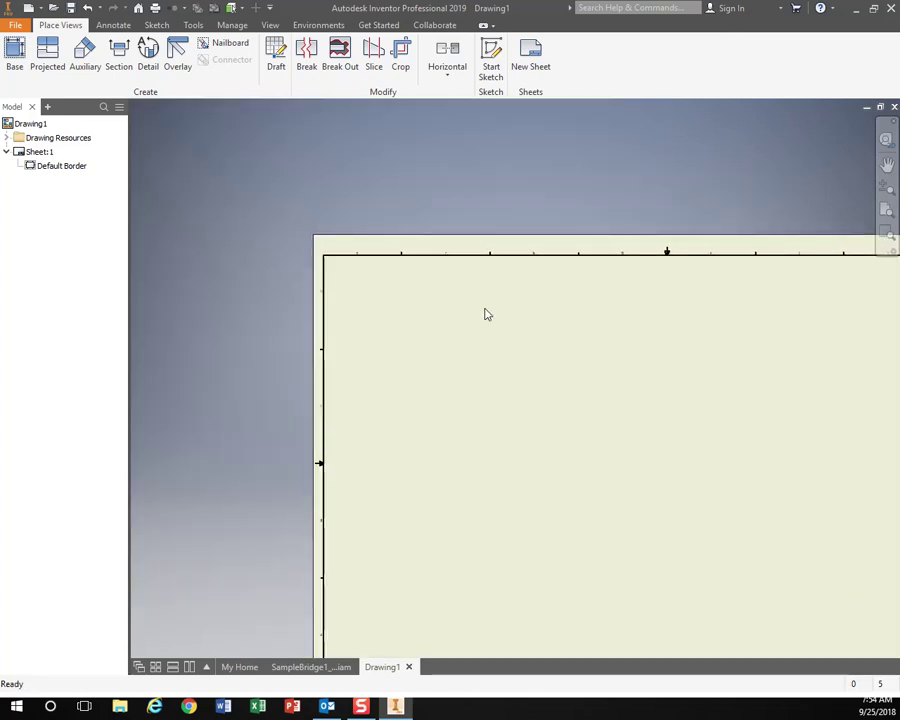
{"action": "scroll", "coordinate": [352, 280], "scroll_direction": "up", "scroll_amount": 2}
{"action": "scroll", "coordinate": [265, 236], "scroll_direction": "up", "scroll_amount": 1}
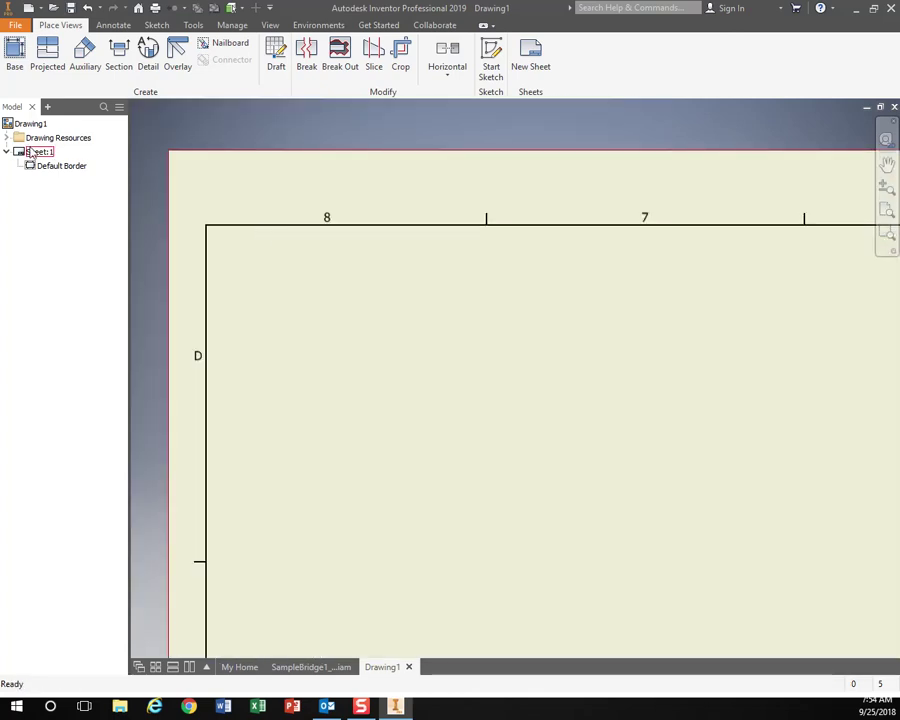
{"action": "right_click", "coordinate": [55, 165]}
{"action": "left_click", "coordinate": [80, 188]}
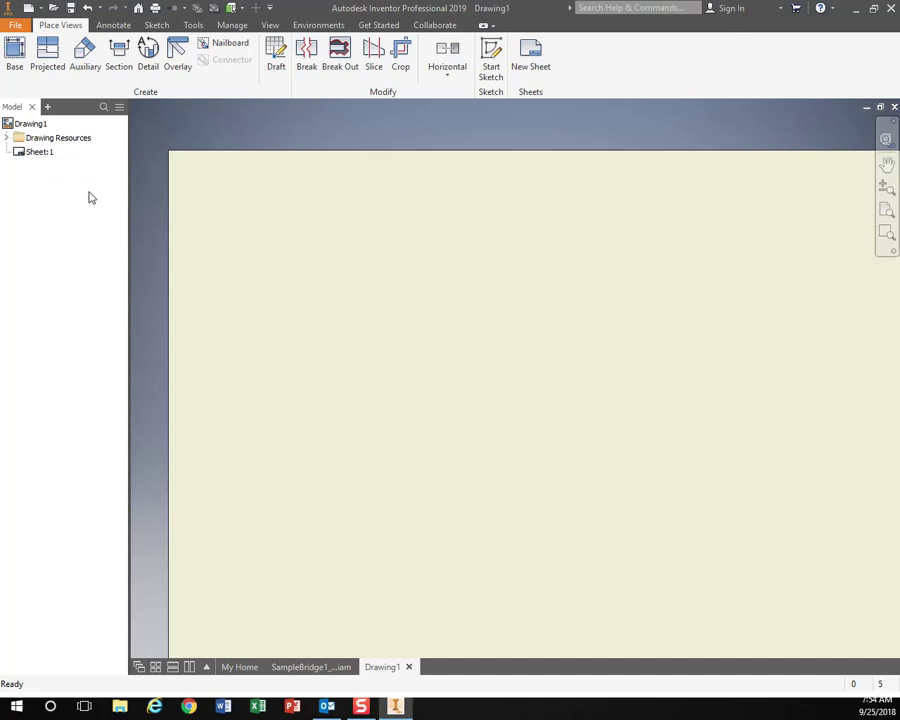
- Change Sheet:1 to a custom size in inches with a height of 8.5 and a width of 11
{"action": "middle_click_drag", "start_coordinate": [269, 205], "coordinate": [465, 375]}
{"action": "scroll", "coordinate": [483, 383], "scroll_direction": "up", "scroll_amount": 3}
{"action": "scroll", "coordinate": [430, 360], "scroll_direction": "down", "scroll_amount": 5}
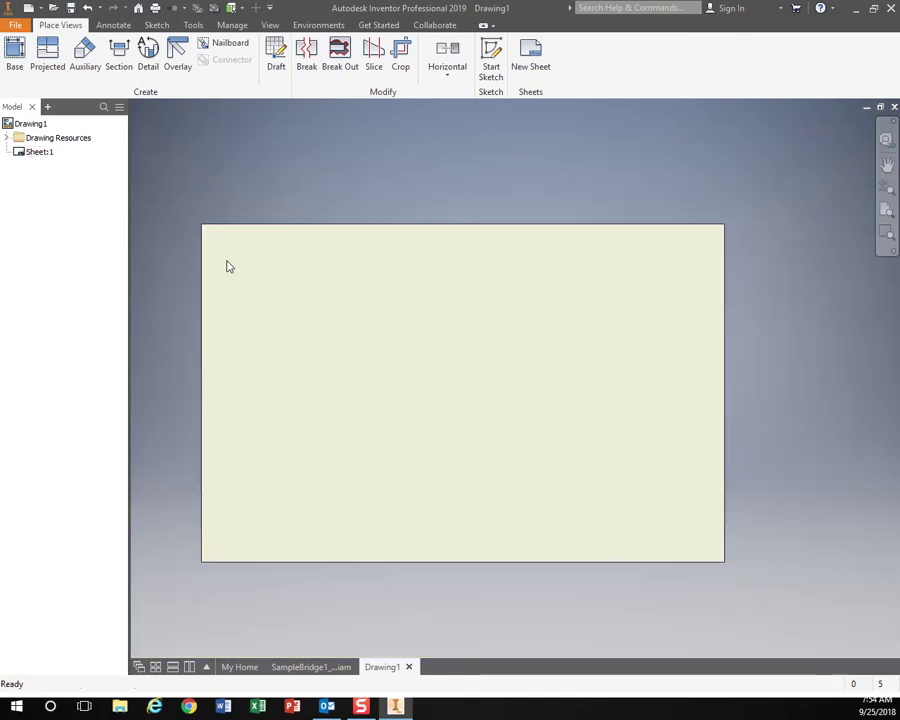
{"action": "left_click", "coordinate": [38, 154]}
{"action": "right_click", "coordinate": [45, 158]}
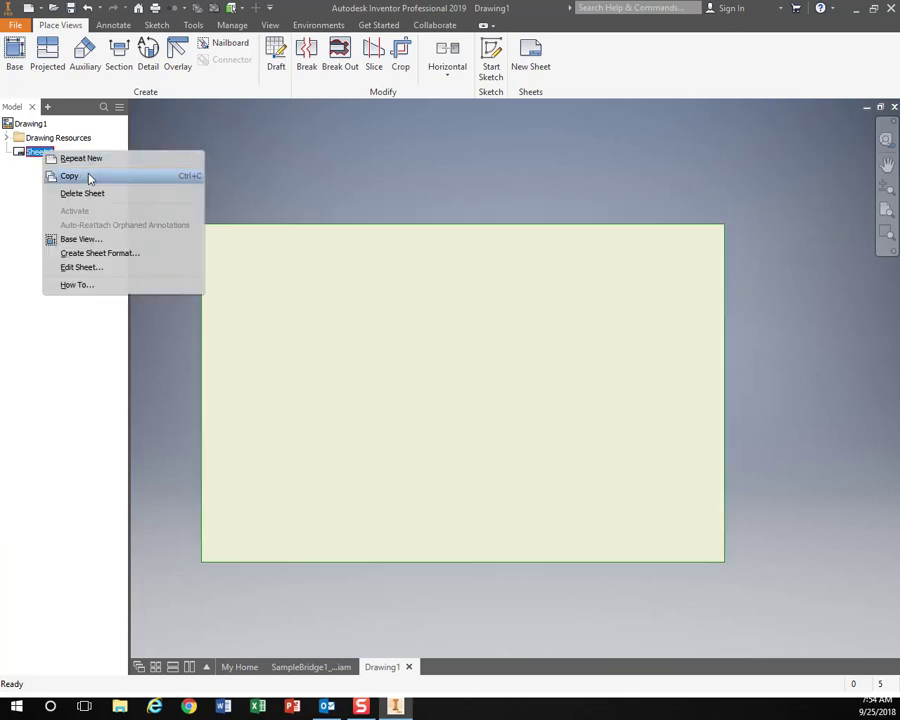
{"action": "key", "text": "Escape"}
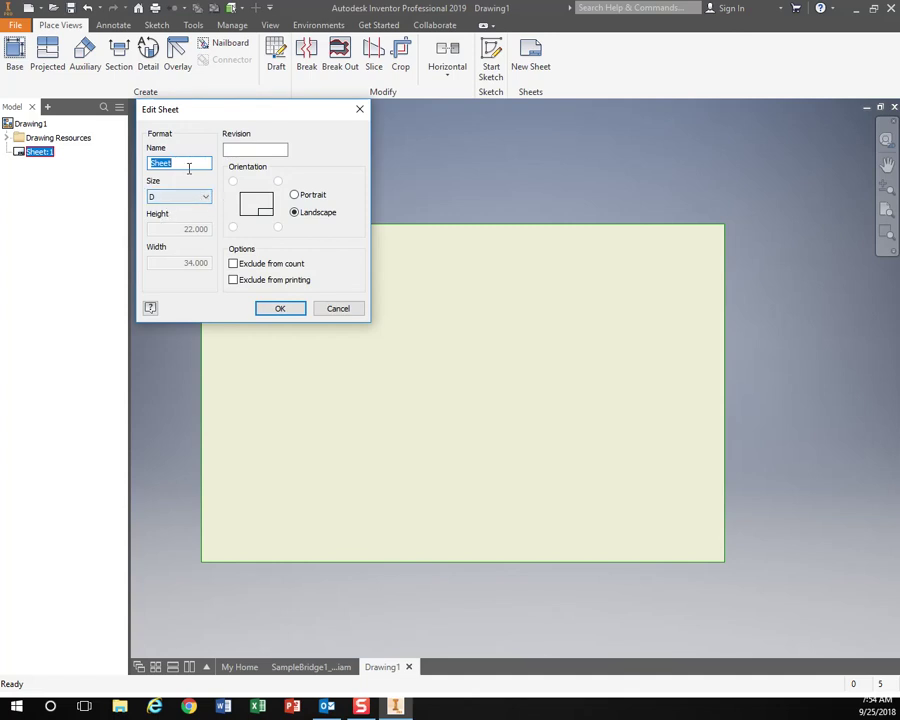
{"action": "left_click", "coordinate": [205, 197]}
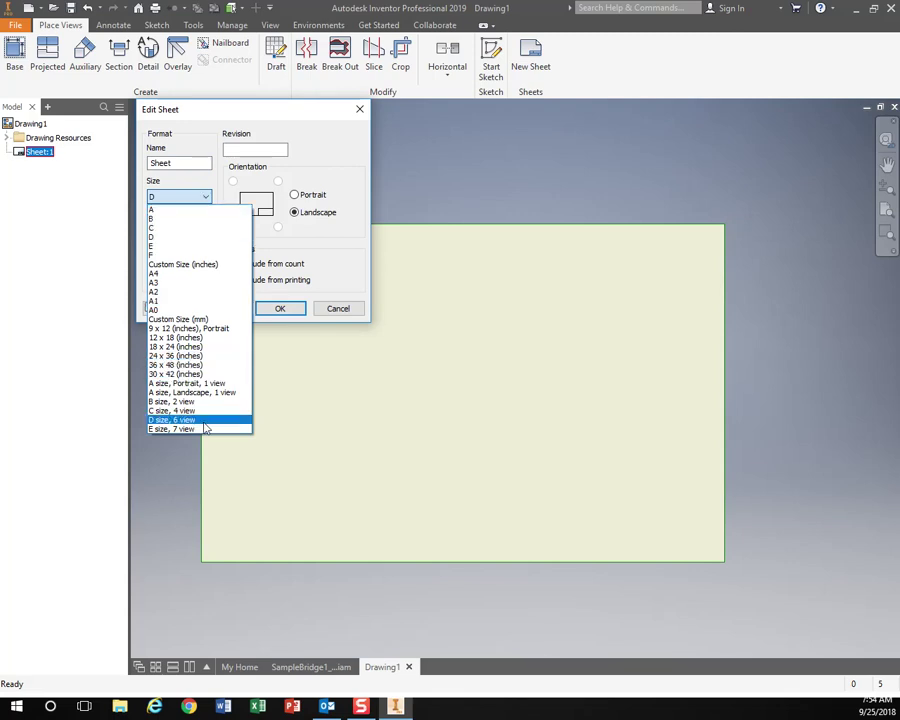
{"action": "left_click", "coordinate": [205, 265]}
{"action": "double_click", "coordinate": [195, 228]}
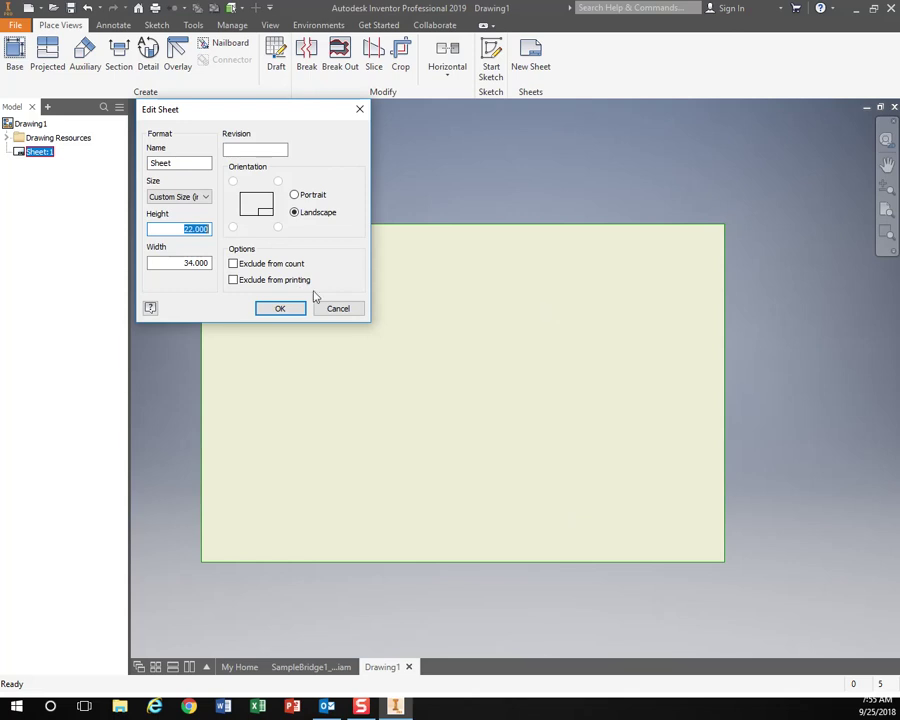
{"action": "type", "text": "8.5"}
{"action": "key", "text": "Tab"}
{"action": "type", "text": "11"}
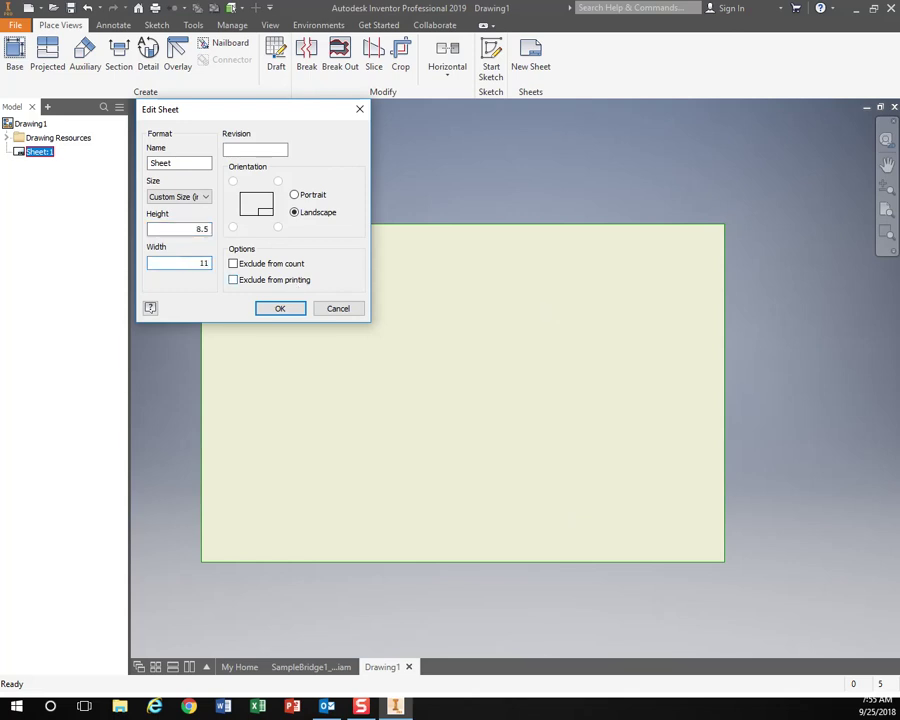
{"action": "left_click", "coordinate": [269, 309]}
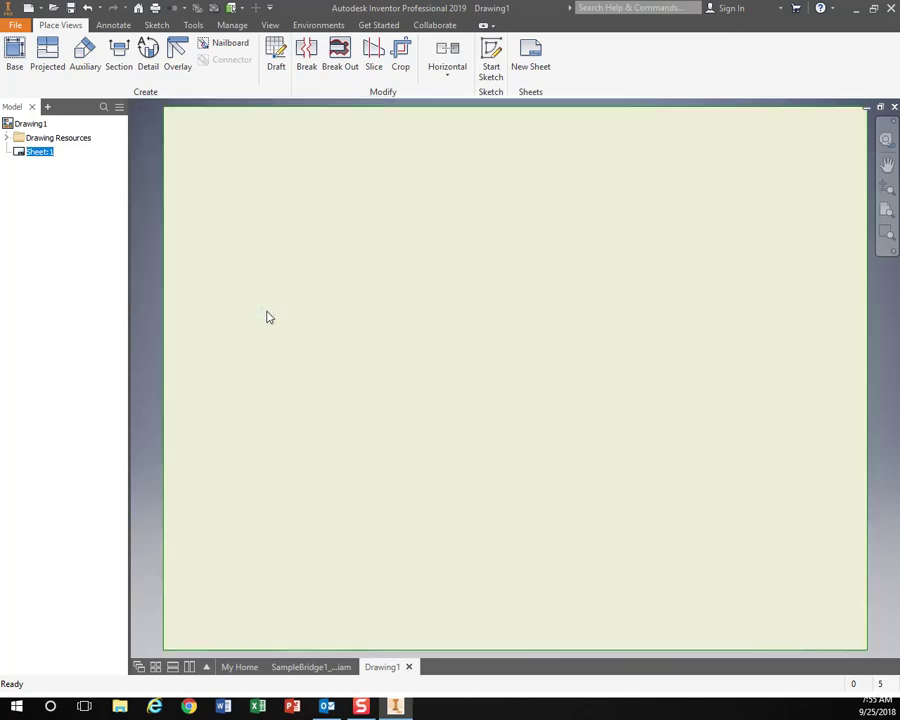
- Start a base view on the blank sheet using SampleBridge1_BridgeAssembly.iam as the source file
{"action": "scroll", "coordinate": [590, 382], "scroll_direction": "down", "scroll_amount": 2}
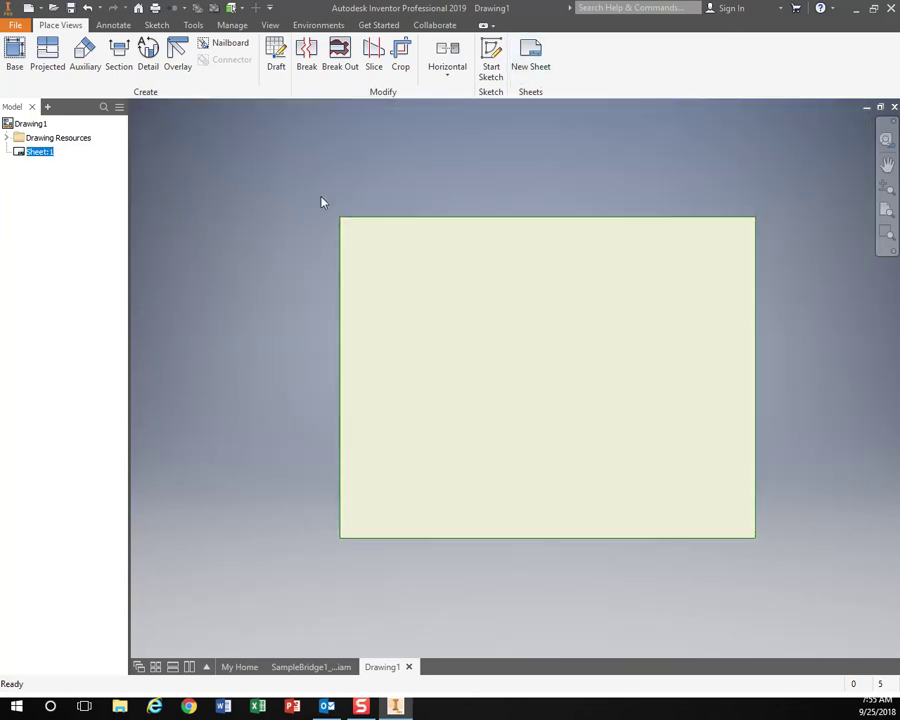
{"action": "middle_click_drag", "start_coordinate": [356, 243], "coordinate": [309, 236]}
{"action": "left_click", "coordinate": [209, 458]}
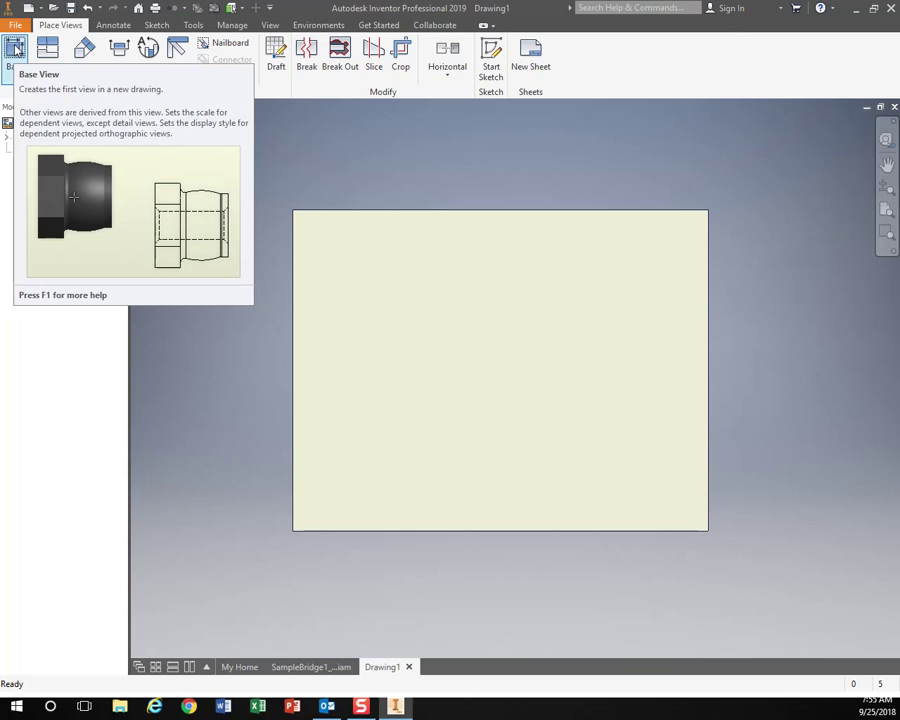
{"action": "left_click", "coordinate": [16, 48]}
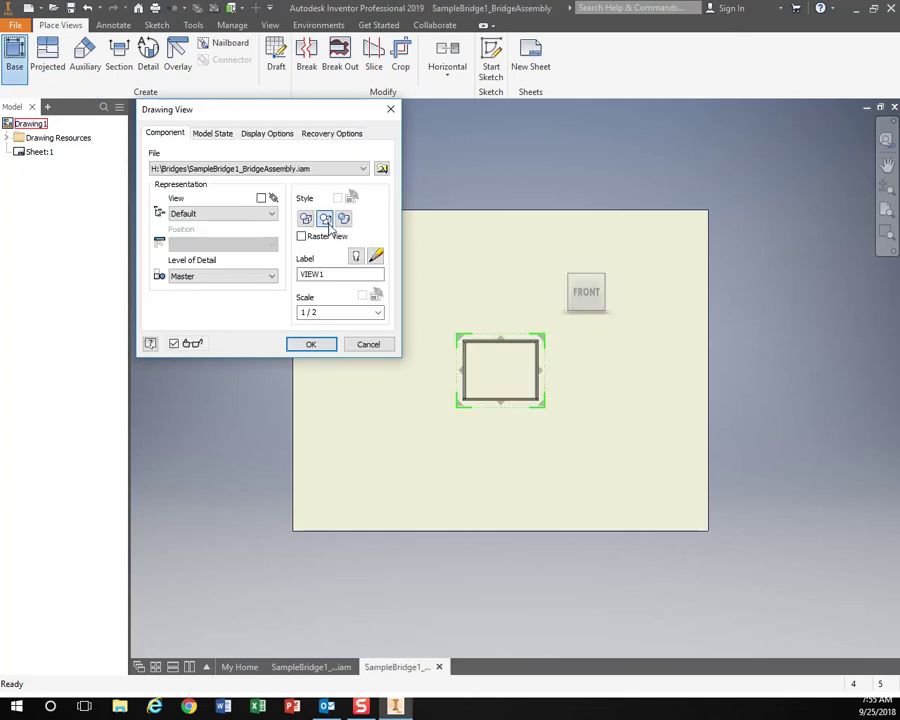
{"action": "mouse_move", "coordinate": [310, 670]}
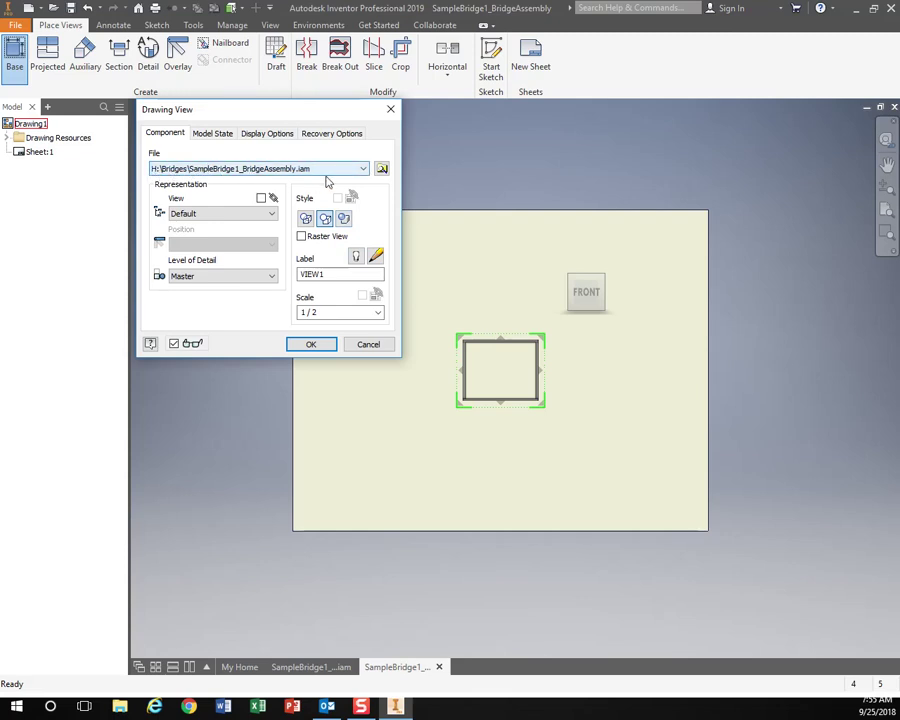
{"action": "left_click", "coordinate": [362, 169]}
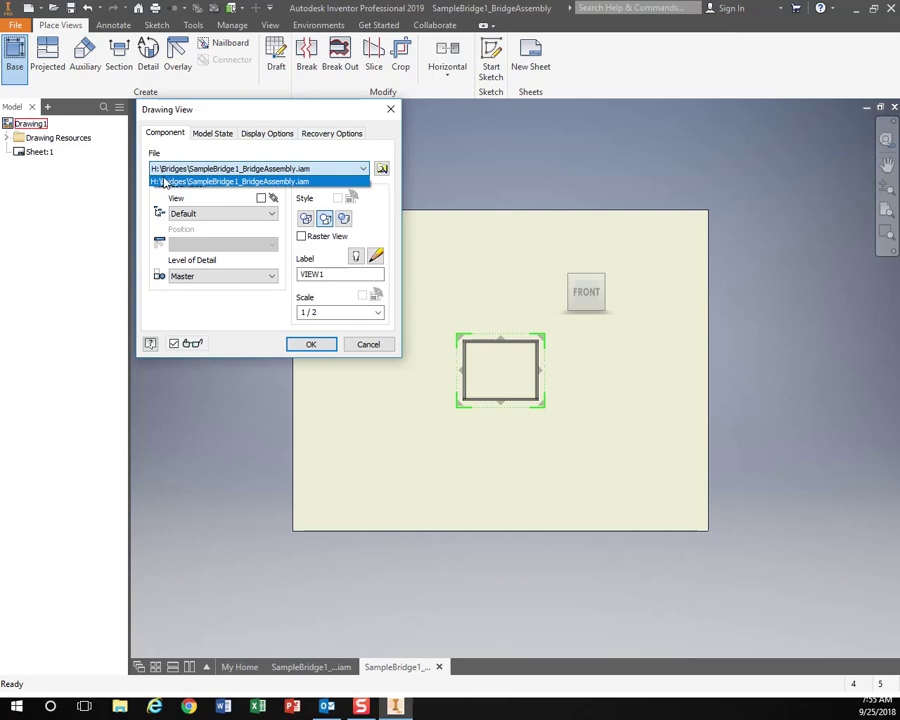
{"action": "left_click", "coordinate": [270, 182]}
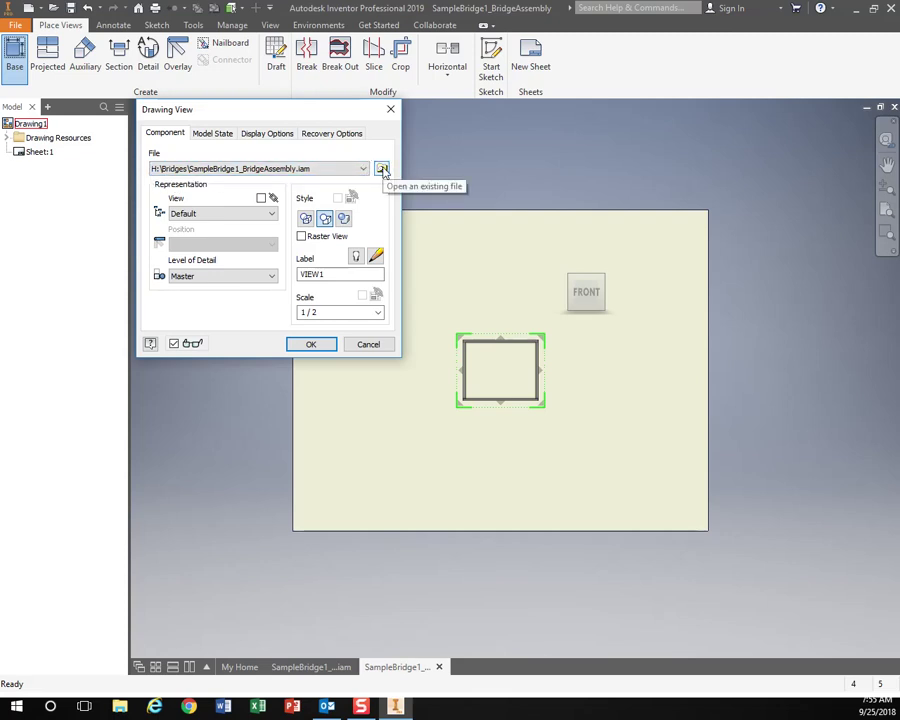
{"action": "left_click", "coordinate": [382, 170]}
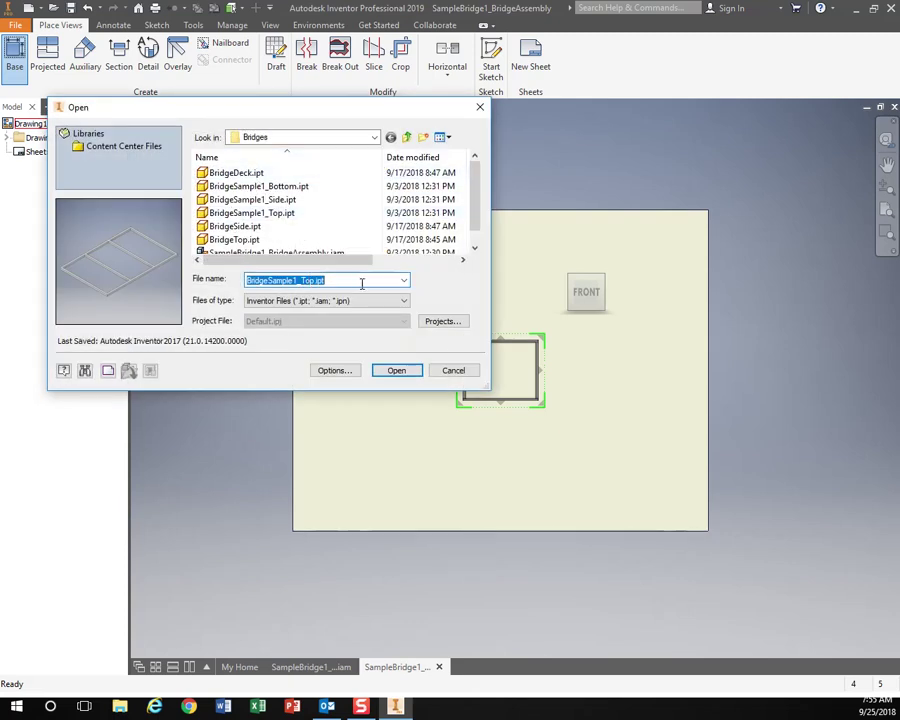
{"action": "left_click", "coordinate": [453, 370]}
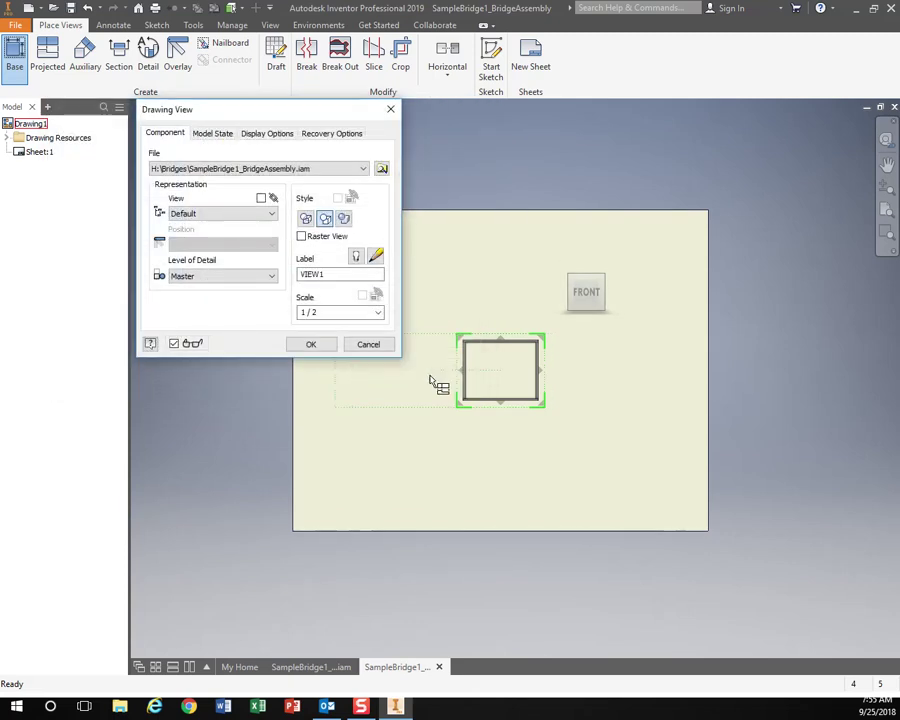
- Try the base view at 1/4 scale in the right orientation and return it to the front orientation
{"action": "left_click", "coordinate": [378, 313]}
{"action": "left_click", "coordinate": [313, 322]}
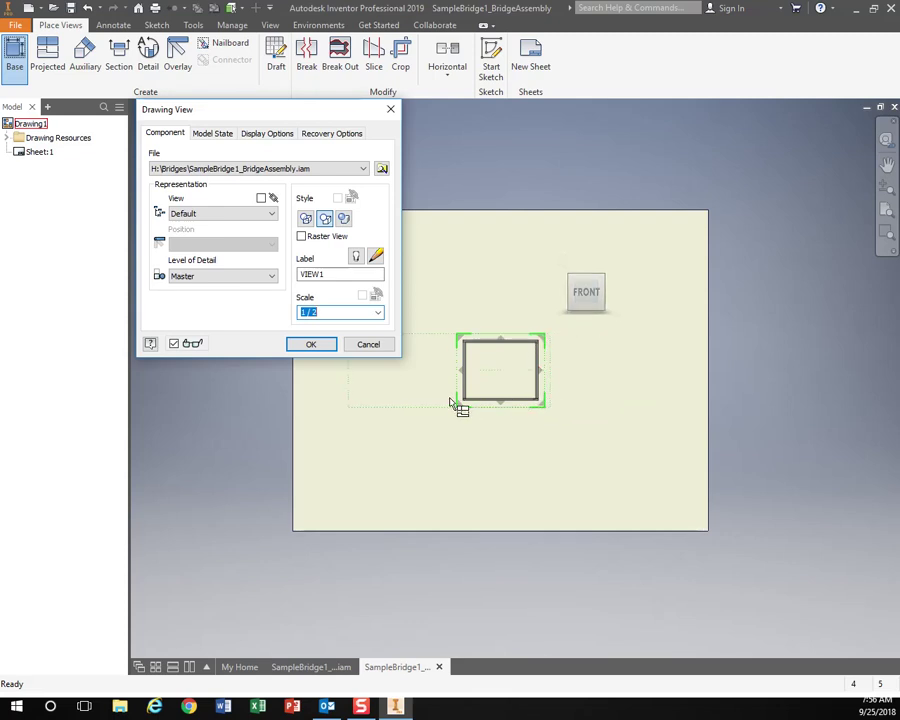
{"action": "left_click", "coordinate": [602, 298]}
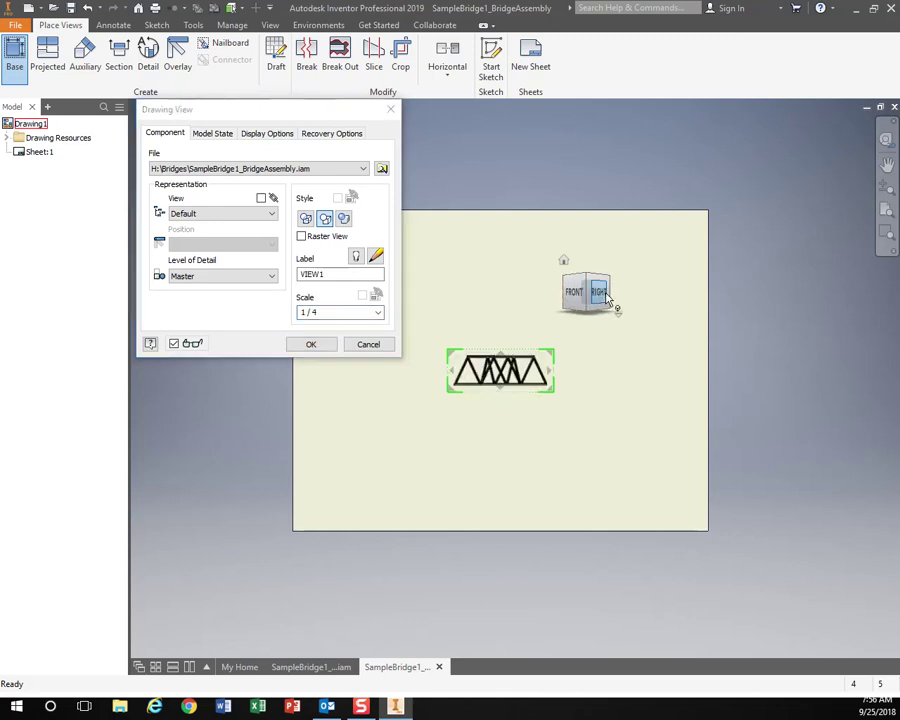
{"action": "left_click", "coordinate": [599, 294]}
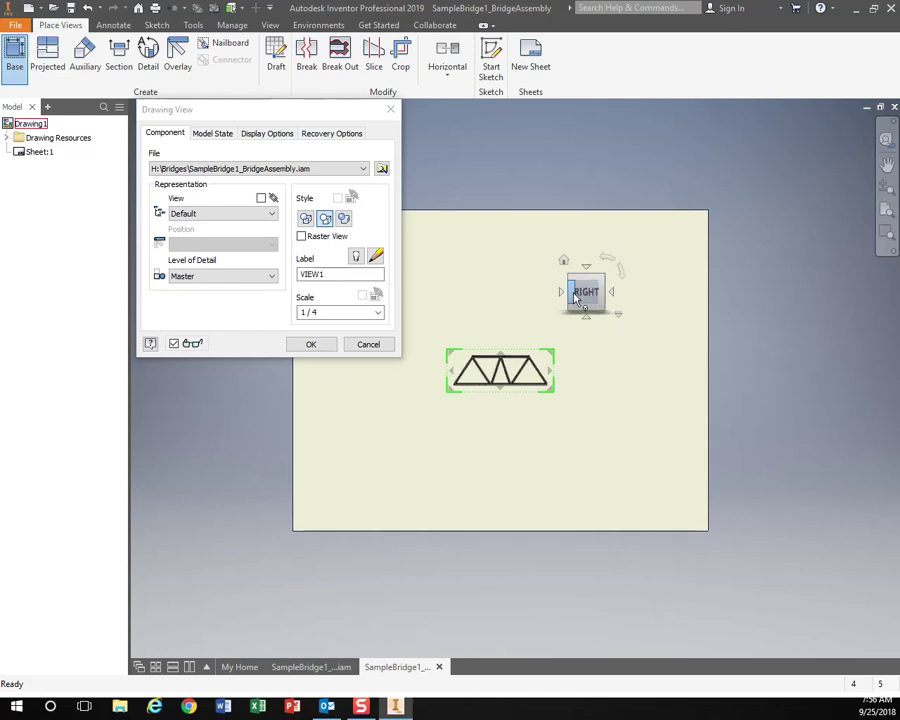
{"action": "left_click", "coordinate": [576, 293]}
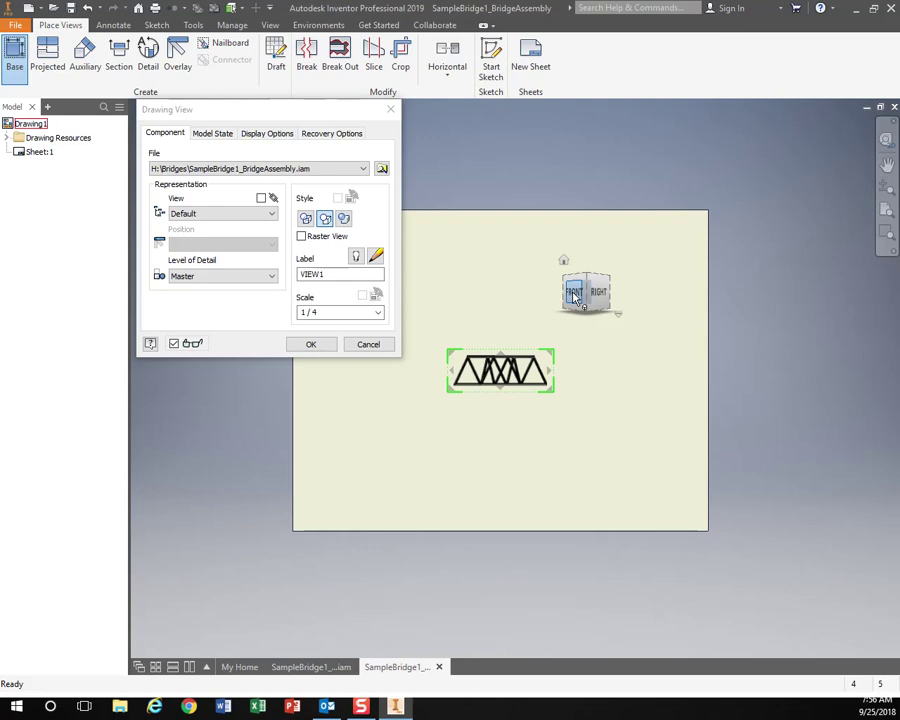
{"action": "left_click", "coordinate": [575, 294]}
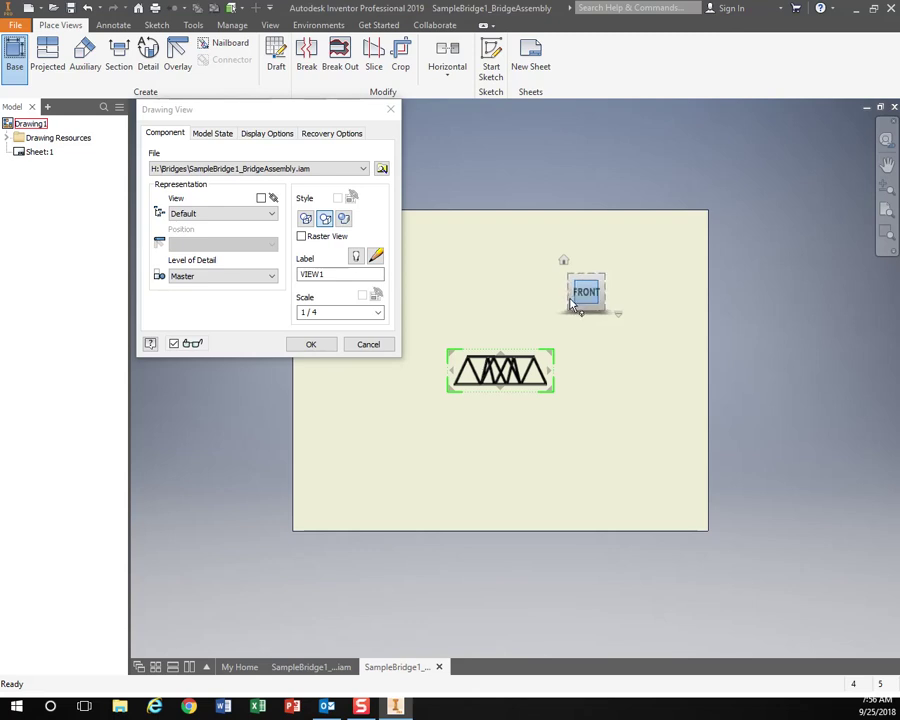
- Set the base view's scale to 1/2 and move the view to the lower-left area of the sheet
{"action": "left_click", "coordinate": [378, 312]}
{"action": "left_click", "coordinate": [344, 333]}
{"action": "left_click_drag", "start_coordinate": [500, 342], "coordinate": [397, 428]}
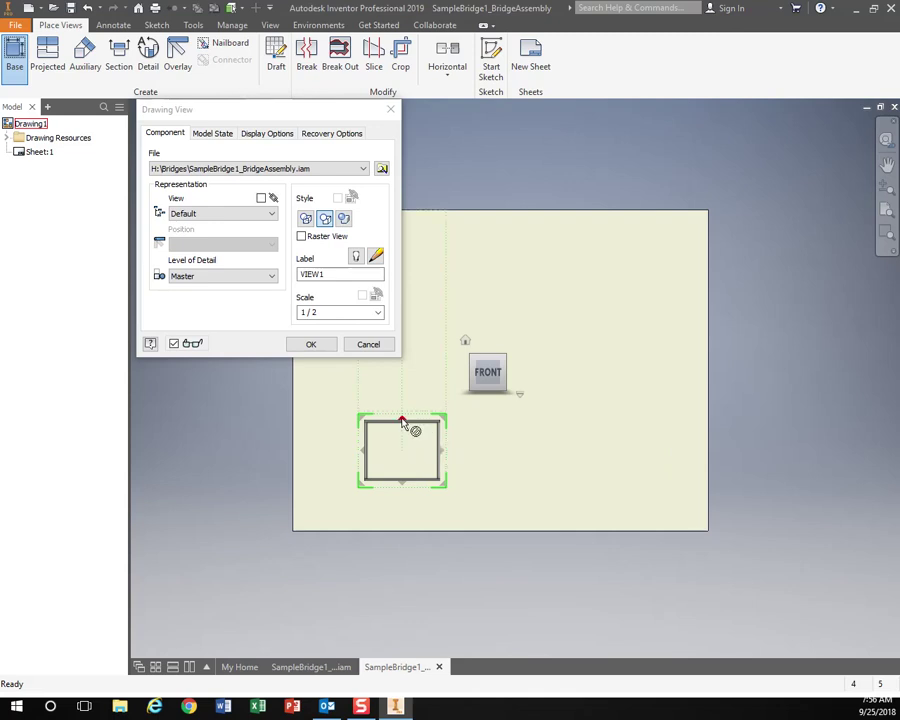
- Add projected top, right-side and isometric views from the base view, shift the base view slightly down-left, and create all the views
{"action": "left_click", "coordinate": [402, 420]}
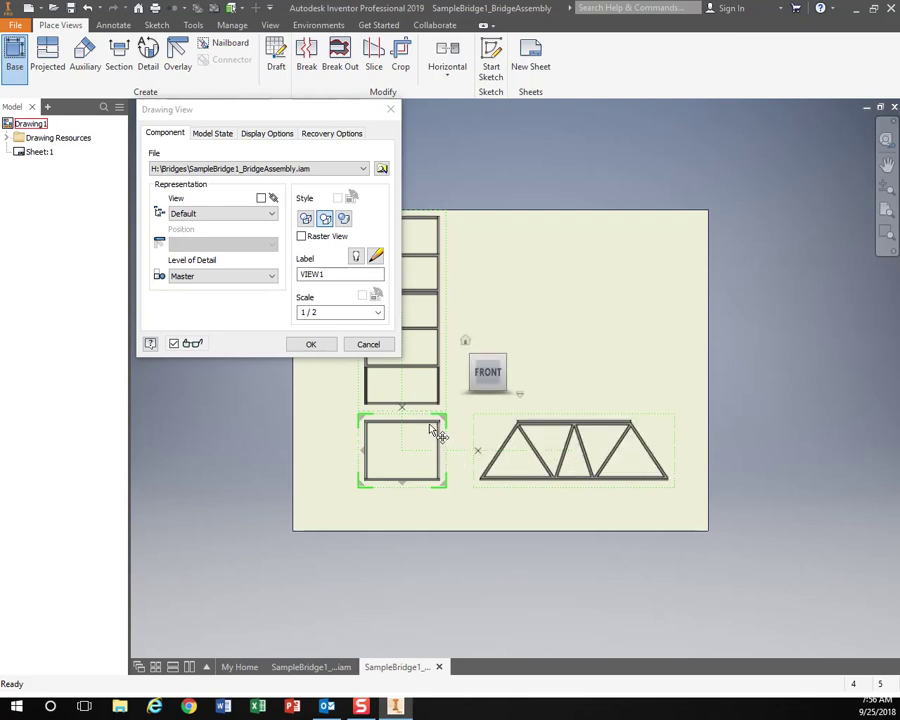
{"action": "left_click_drag", "start_coordinate": [430, 425], "coordinate": [416, 440]}
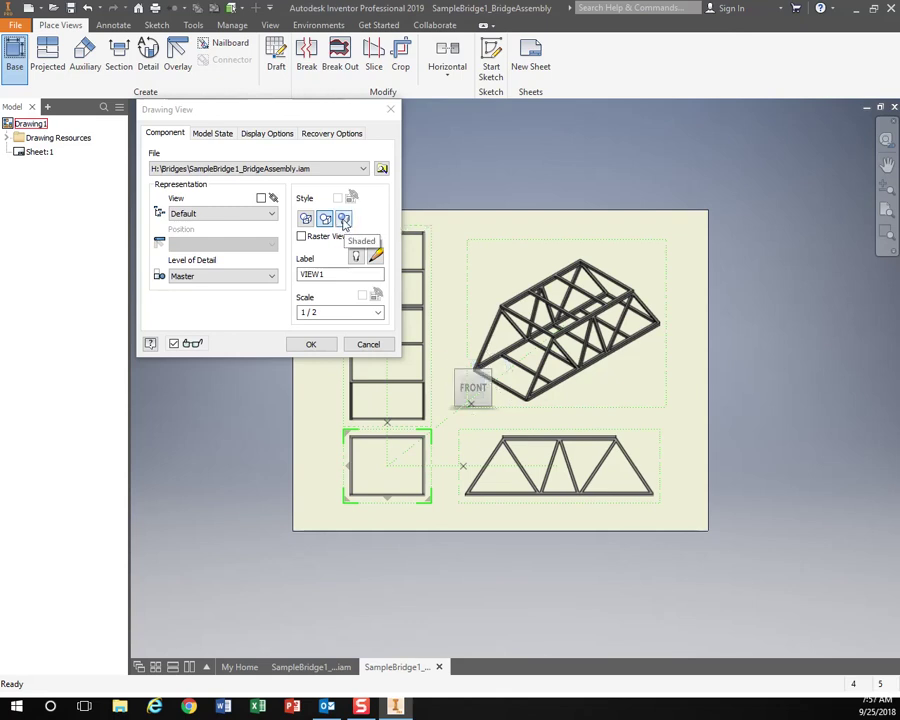
{"action": "left_click", "coordinate": [313, 344]}
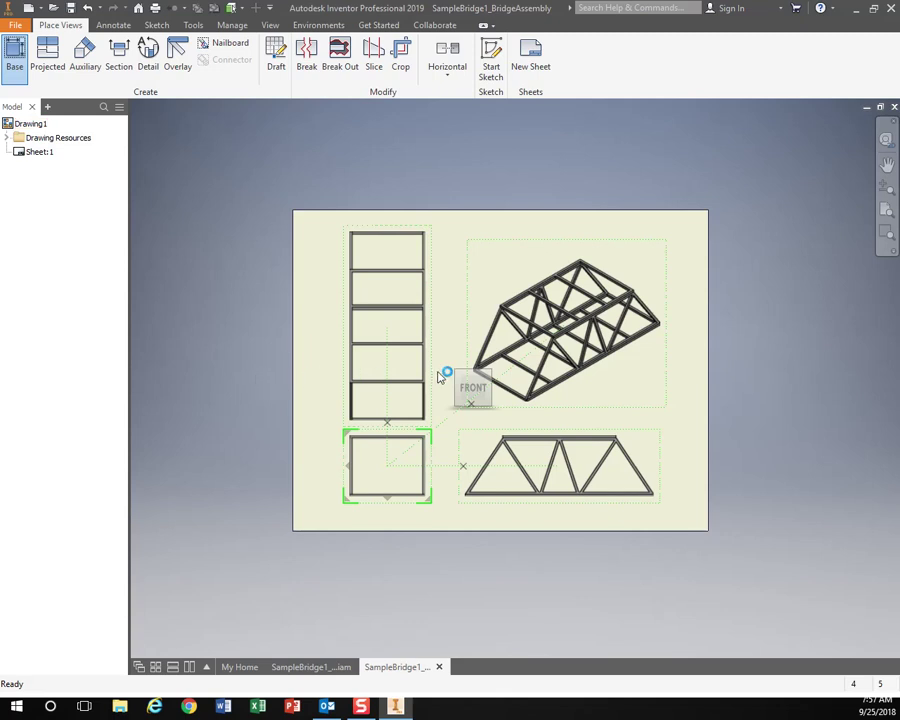
{"action": "scroll", "coordinate": [486, 390], "scroll_direction": "down", "scroll_amount": 5}
{"action": "scroll", "coordinate": [505, 378], "scroll_direction": "up", "scroll_amount": 10}
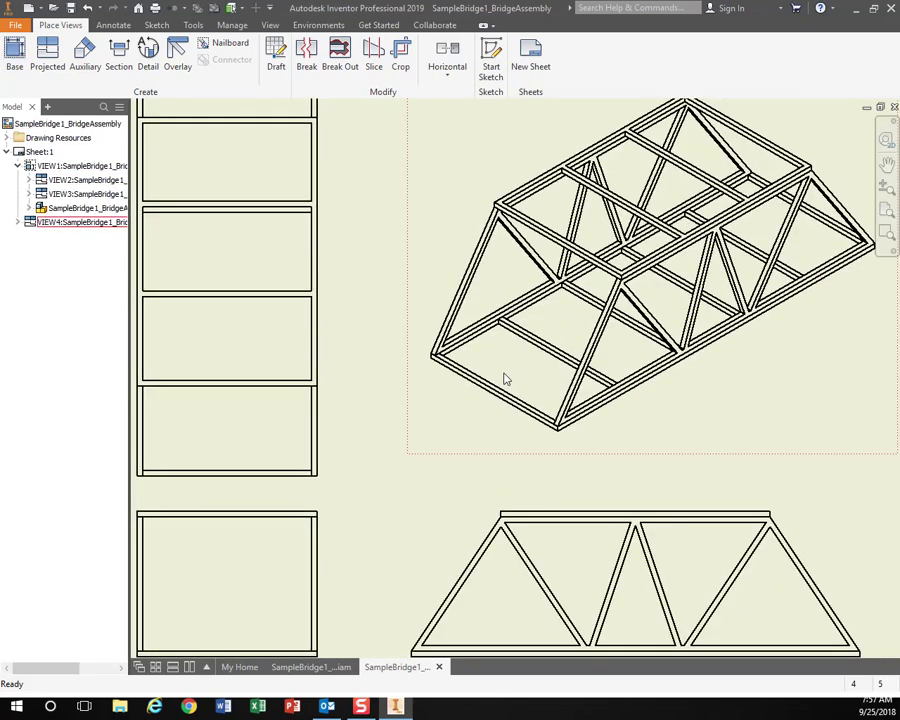
{"action": "scroll", "coordinate": [420, 356], "scroll_direction": "down", "scroll_amount": 5}
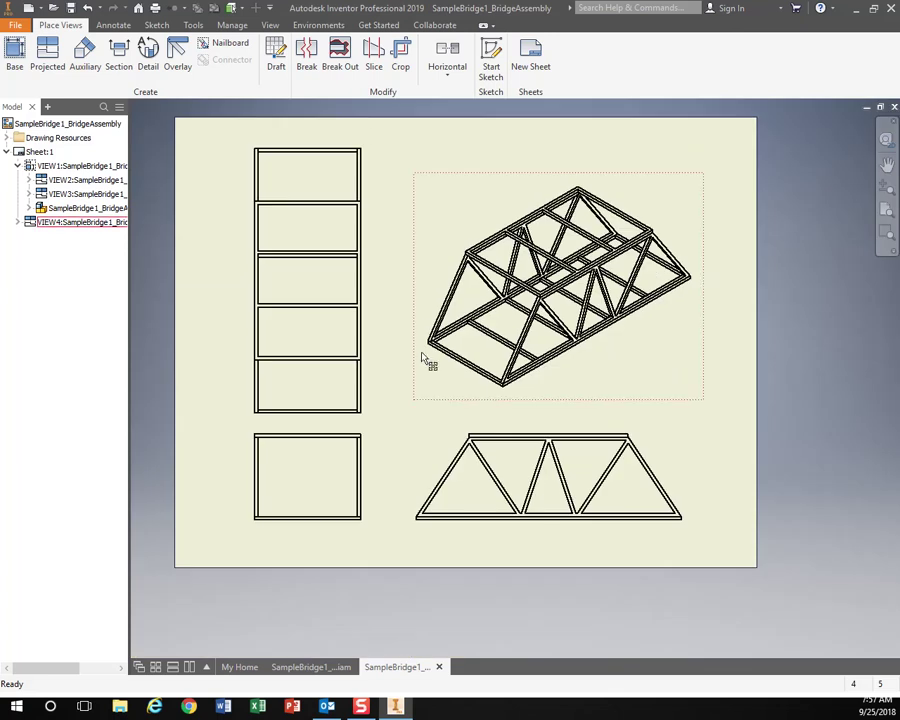
- Change the base view's style to Shaded while keeping hidden lines removed
{"action": "double_click", "coordinate": [346, 432]}
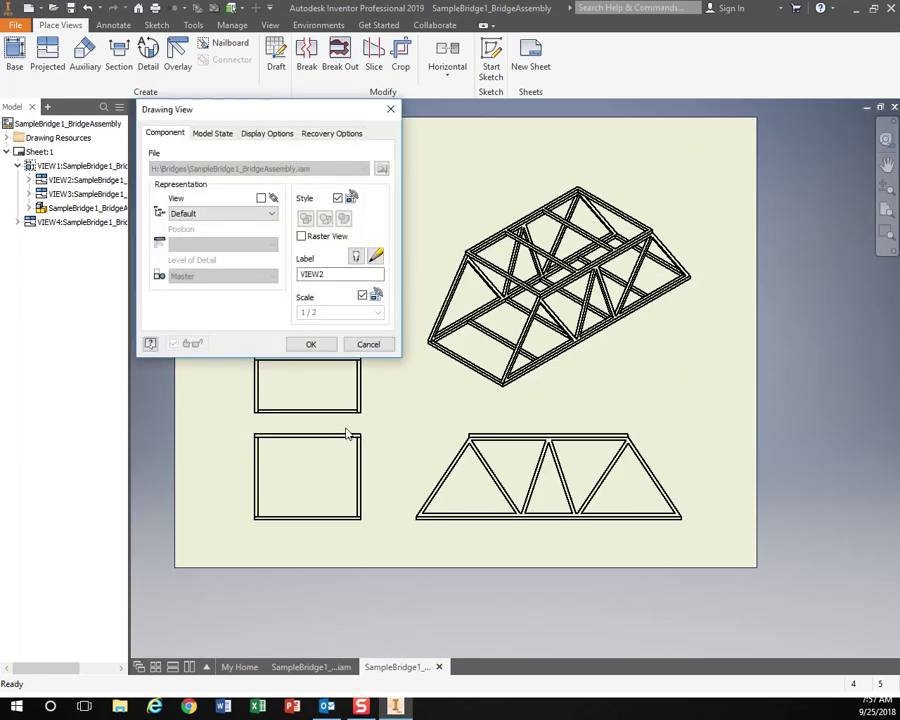
{"action": "left_click", "coordinate": [386, 348]}
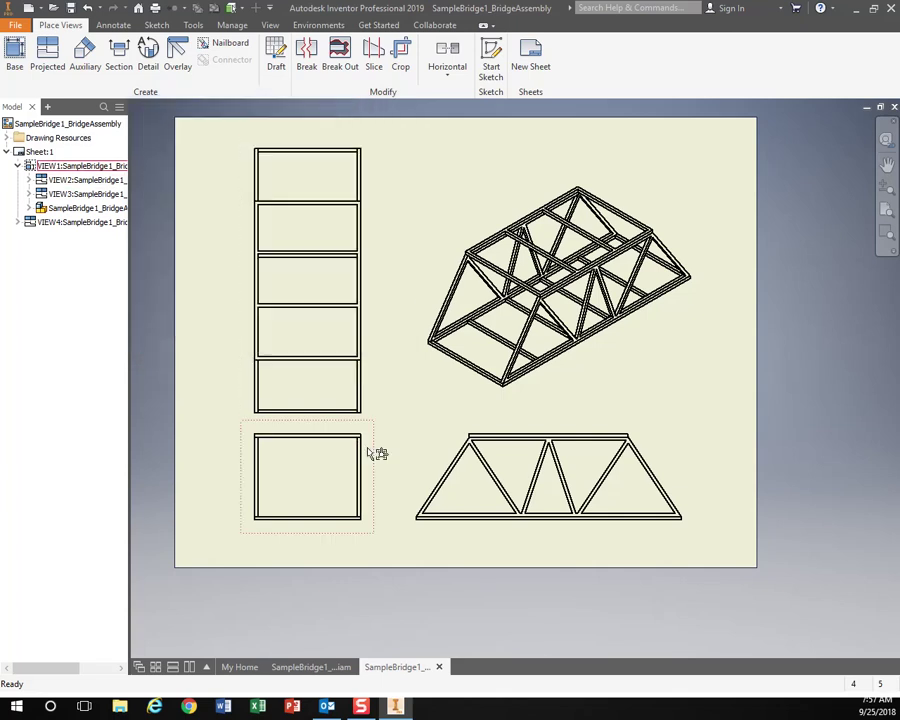
{"action": "double_click", "coordinate": [373, 453]}
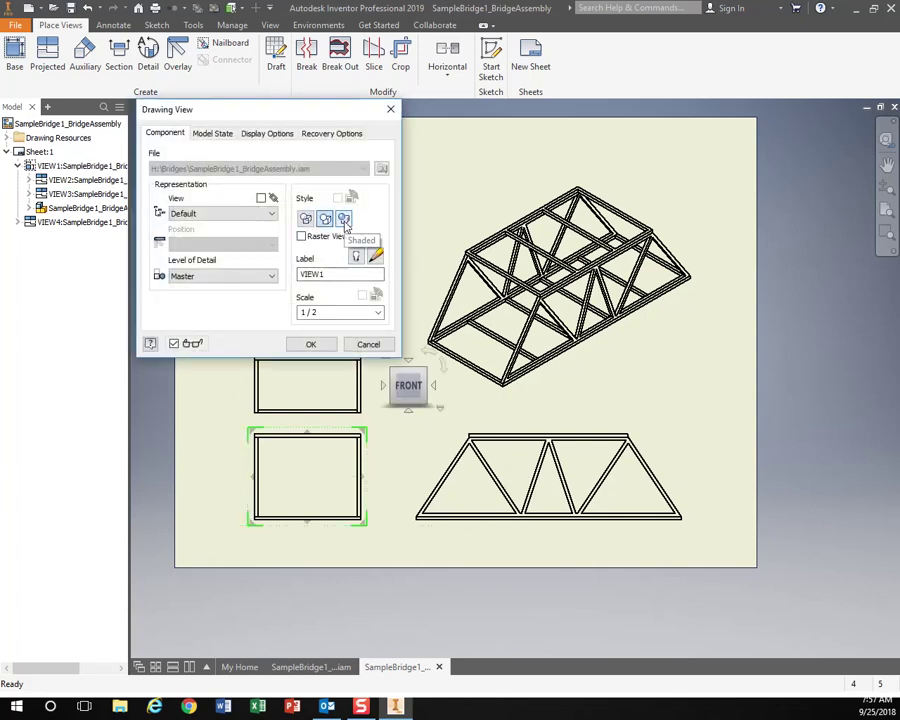
{"action": "left_click", "coordinate": [310, 344]}
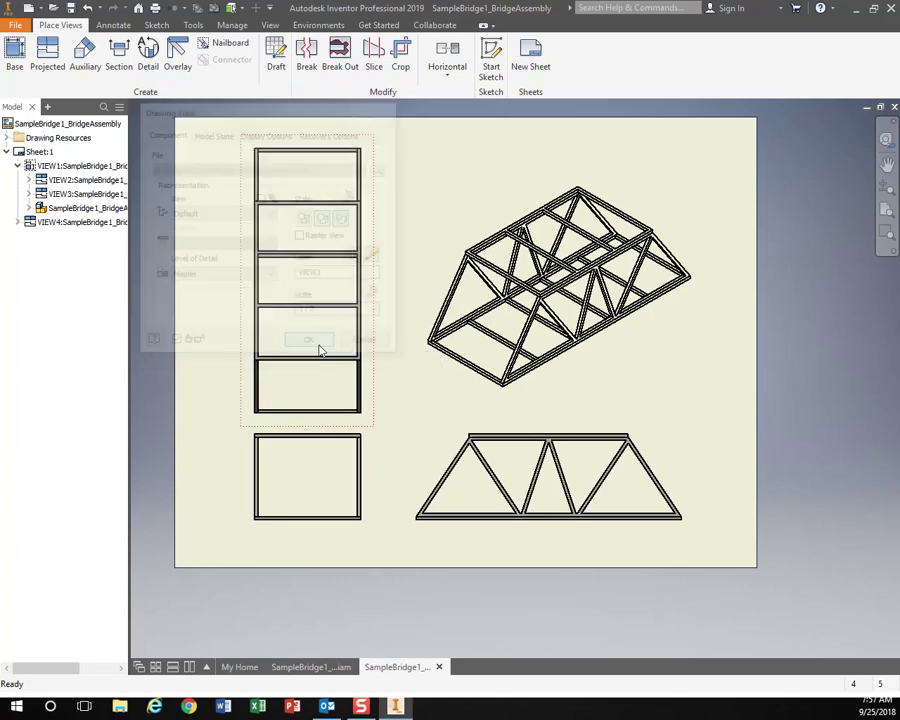
- Change the isometric view's style to Shaded
{"action": "left_click", "coordinate": [457, 378]}
{"action": "double_click", "coordinate": [457, 378]}
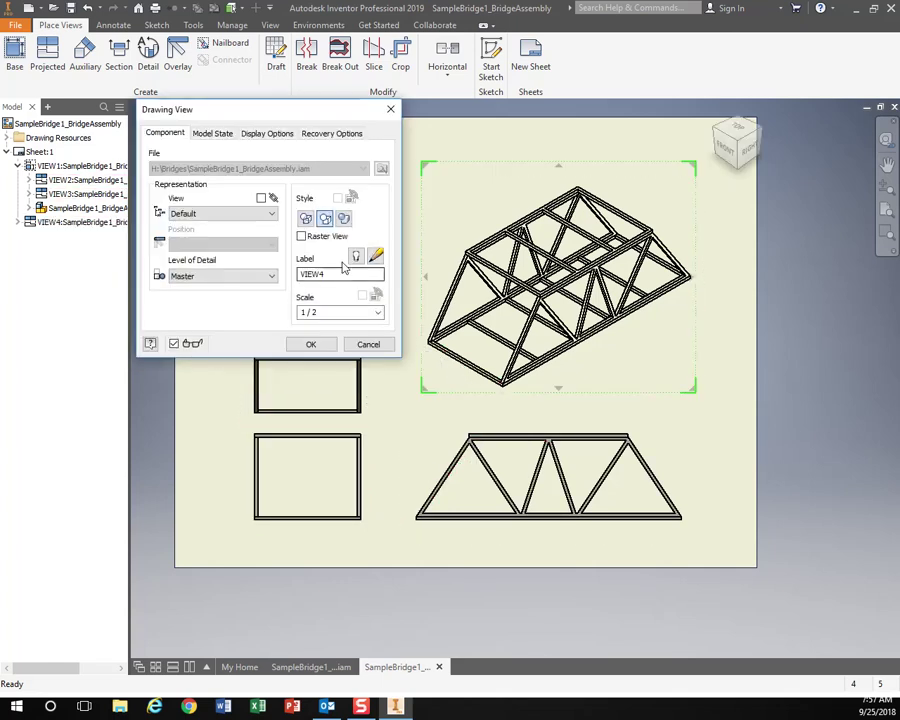
{"action": "left_click", "coordinate": [311, 344]}
- Examine the shaded isometric view's truss members and joints up close, along with the full sheet layout
{"action": "scroll", "coordinate": [496, 366], "scroll_direction": "up", "scroll_amount": 5}
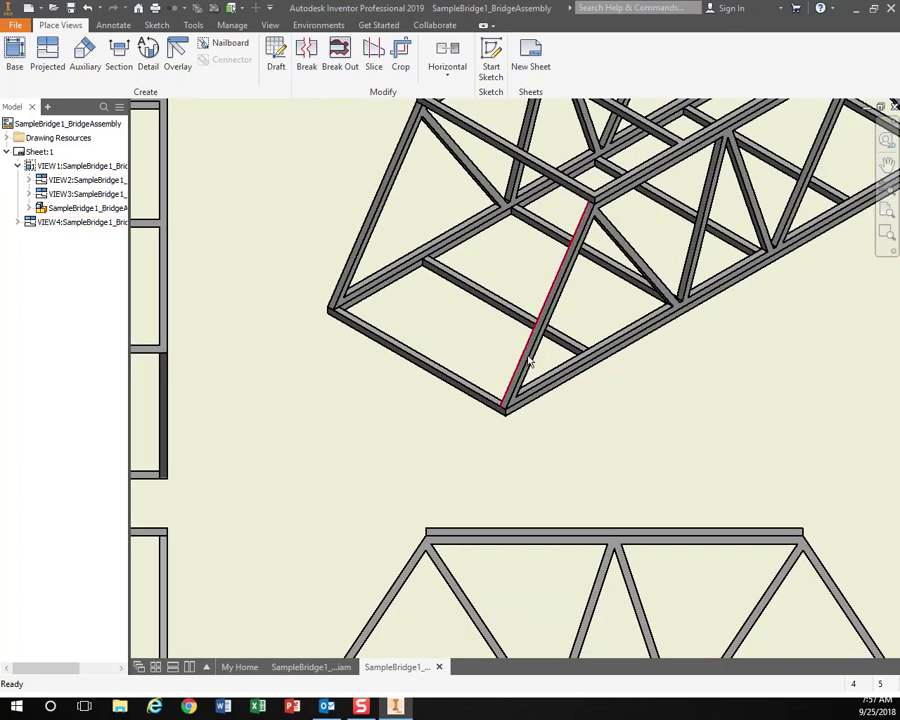
{"action": "scroll", "coordinate": [480, 500], "scroll_direction": "down", "scroll_amount": 3}
{"action": "scroll", "coordinate": [566, 328], "scroll_direction": "up", "scroll_amount": 3}
{"action": "middle_click_drag", "start_coordinate": [566, 328], "coordinate": [615, 263]}
{"action": "middle_click_drag", "start_coordinate": [315, 414], "coordinate": [447, 390]}
{"action": "scroll", "coordinate": [447, 390], "scroll_direction": "down", "scroll_amount": 3}
{"action": "middle_click_drag", "start_coordinate": [498, 358], "coordinate": [440, 370]}
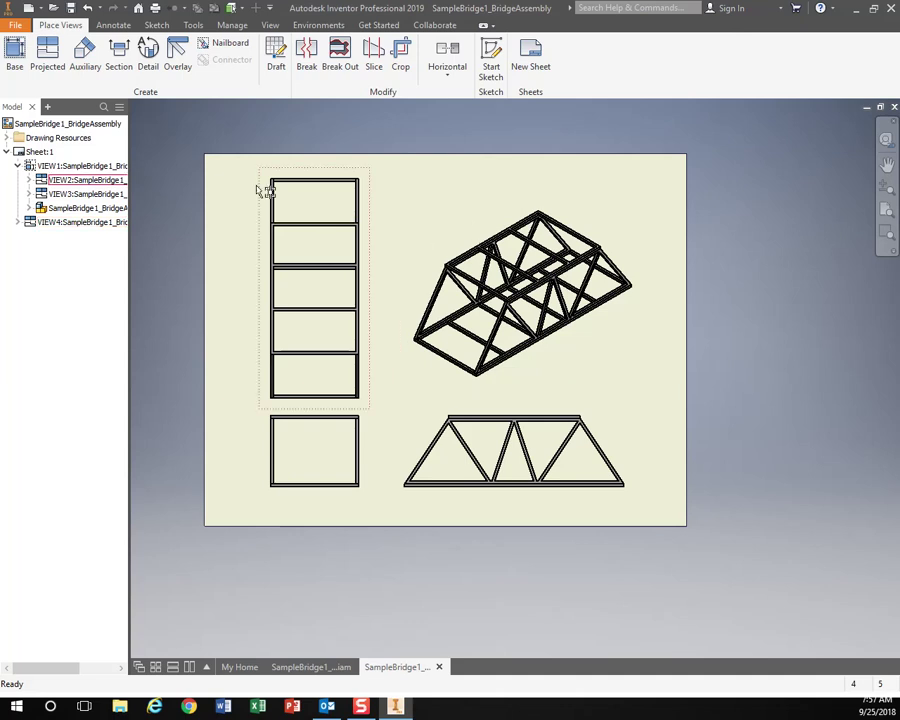
- Dimension the top view's overall width between its outer side edges, placing the dimension above the view
{"action": "left_click", "coordinate": [113, 26]}
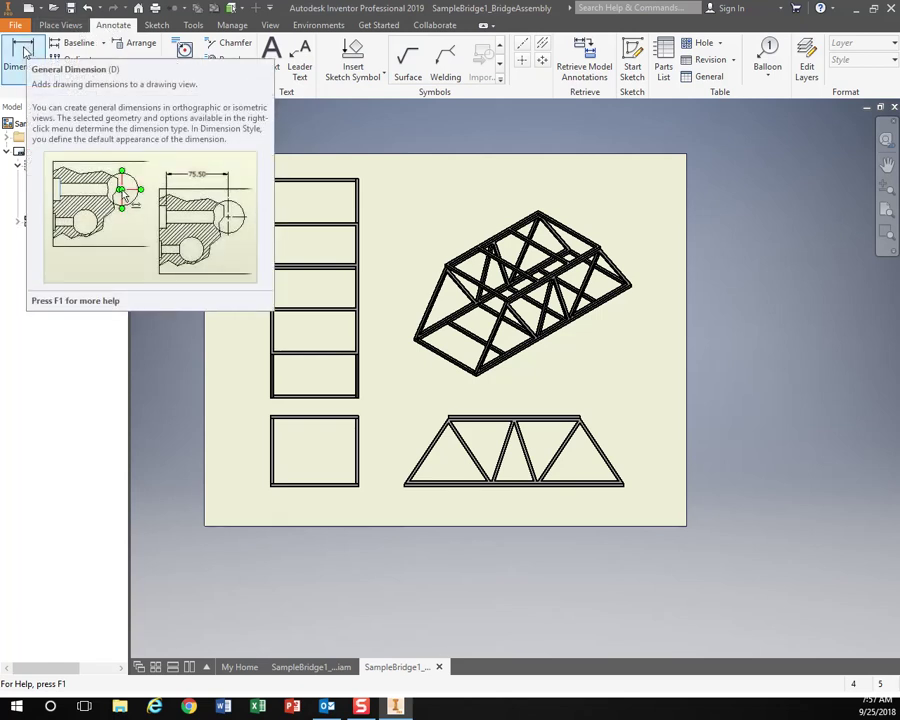
{"action": "left_click", "coordinate": [24, 52]}
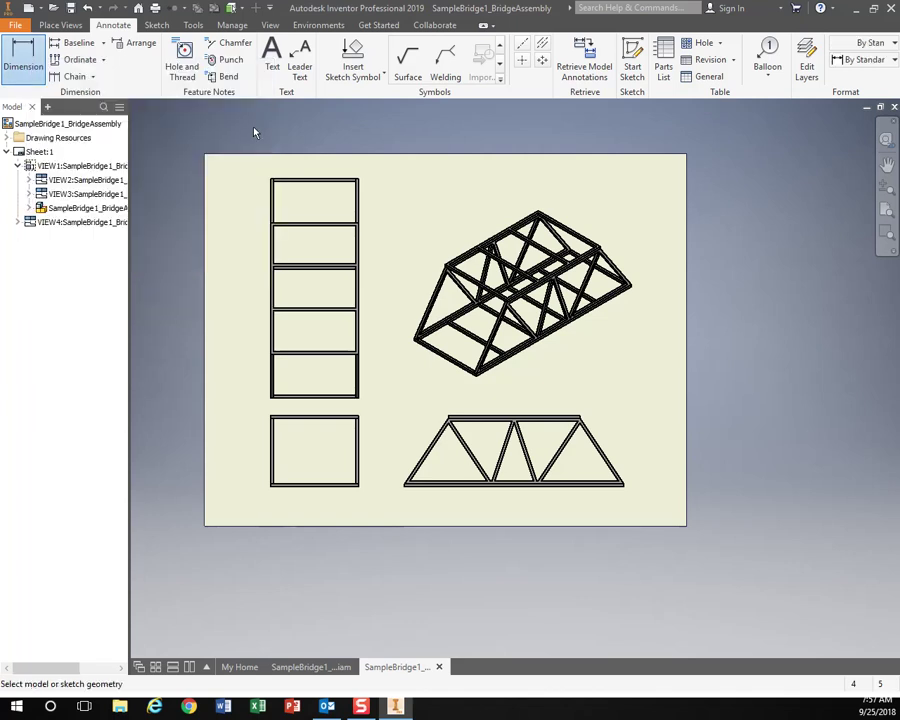
{"action": "scroll", "coordinate": [286, 179], "scroll_direction": "down", "scroll_amount": 3}
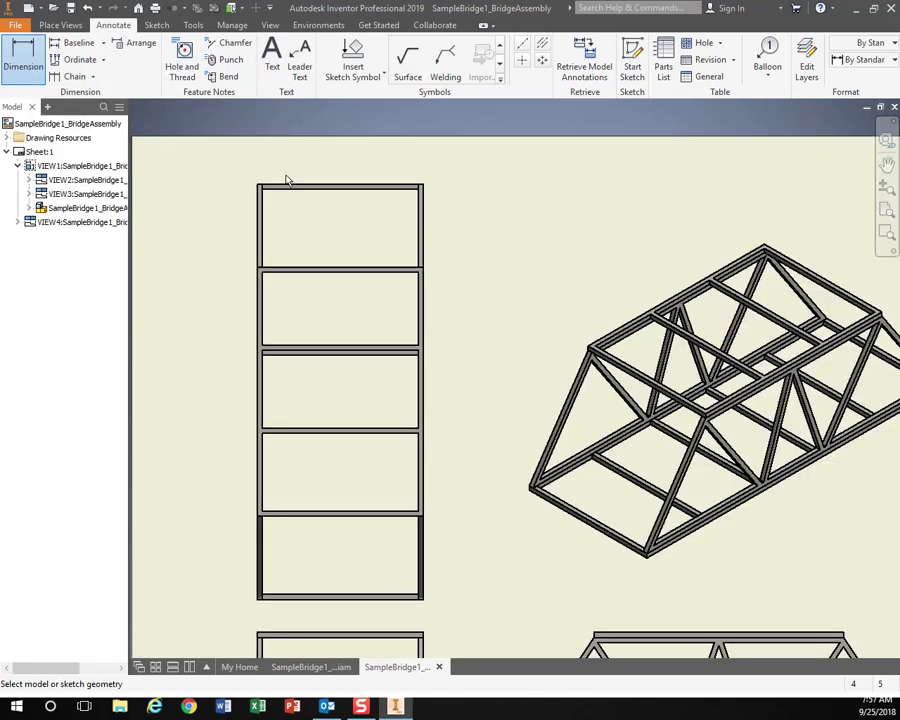
{"action": "scroll", "coordinate": [284, 180], "scroll_direction": "down", "scroll_amount": 3}
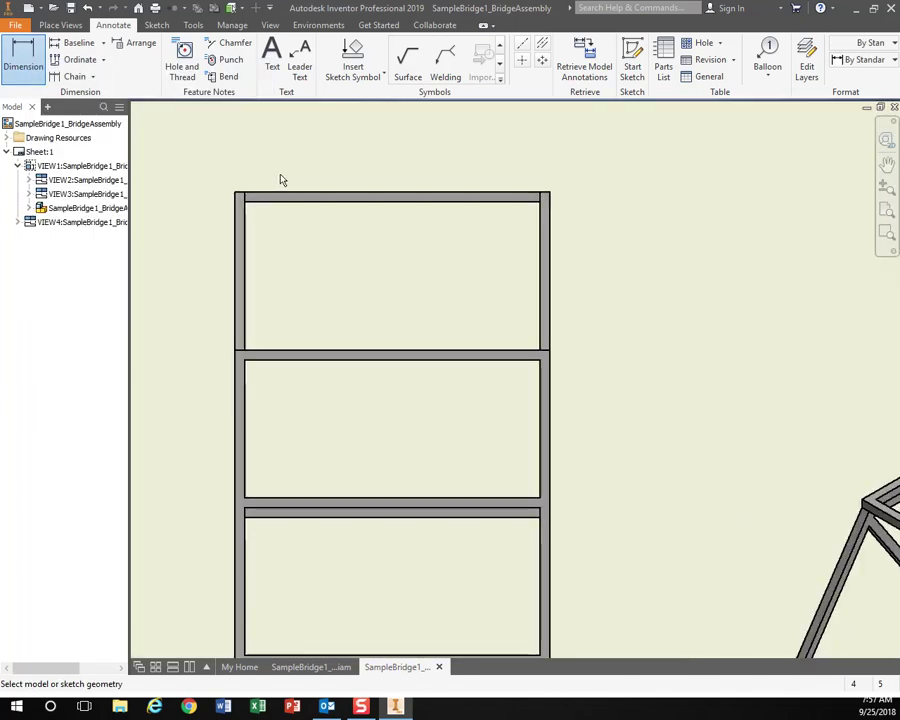
{"action": "left_click", "coordinate": [236, 218]}
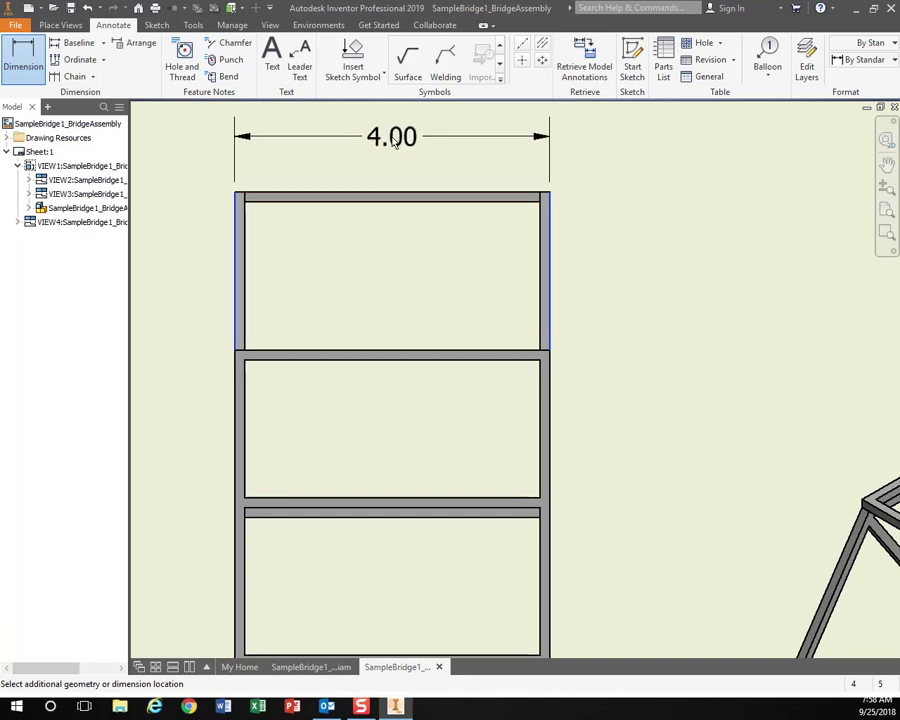
{"action": "left_click", "coordinate": [394, 140]}
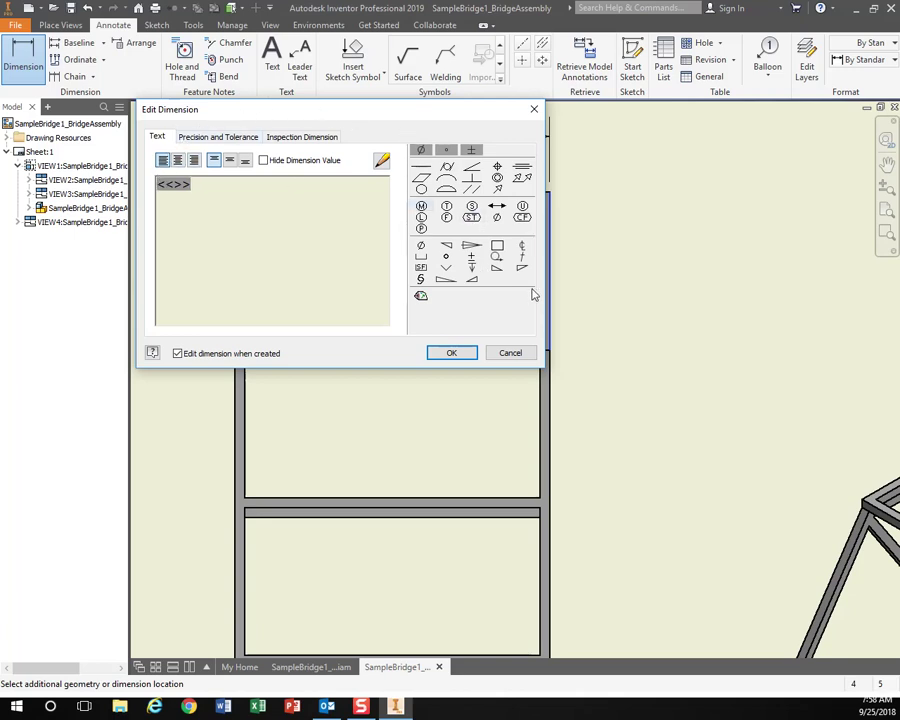
{"action": "left_click", "coordinate": [452, 353]}
- Try dimensioning the front view's width between its outer side edges, with the dimension placed below the view
{"action": "scroll", "coordinate": [448, 294], "scroll_direction": "down", "scroll_amount": 3}
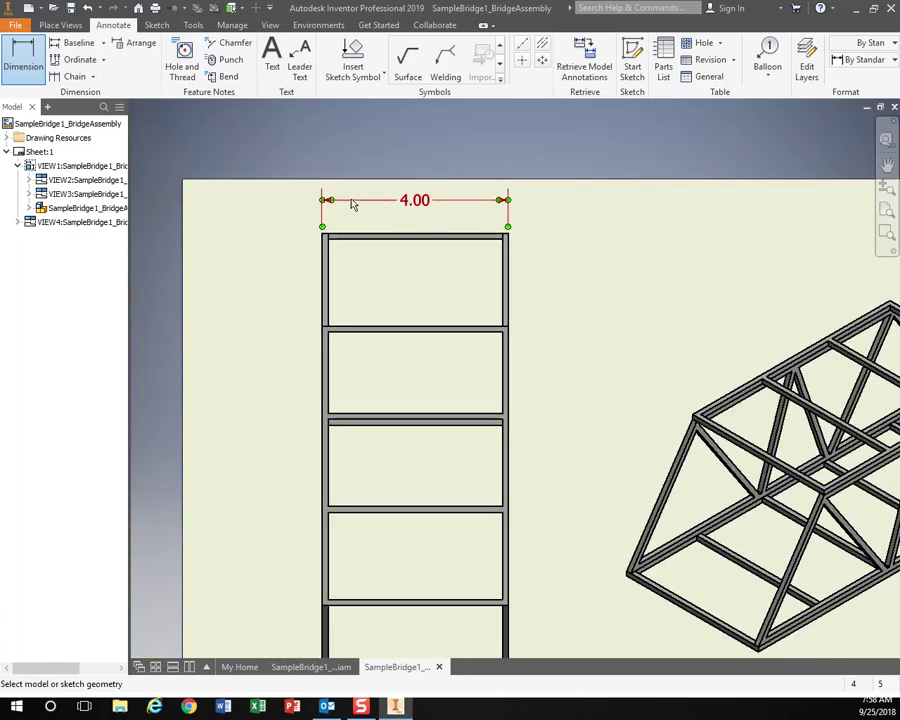
{"action": "mouse_move", "coordinate": [612, 500]}
{"action": "middle_mouse_down"}
{"action": "mouse_move", "coordinate": [575, 342]}
{"action": "mouse_move", "coordinate": [558, 368]}
{"action": "middle_mouse_up"}
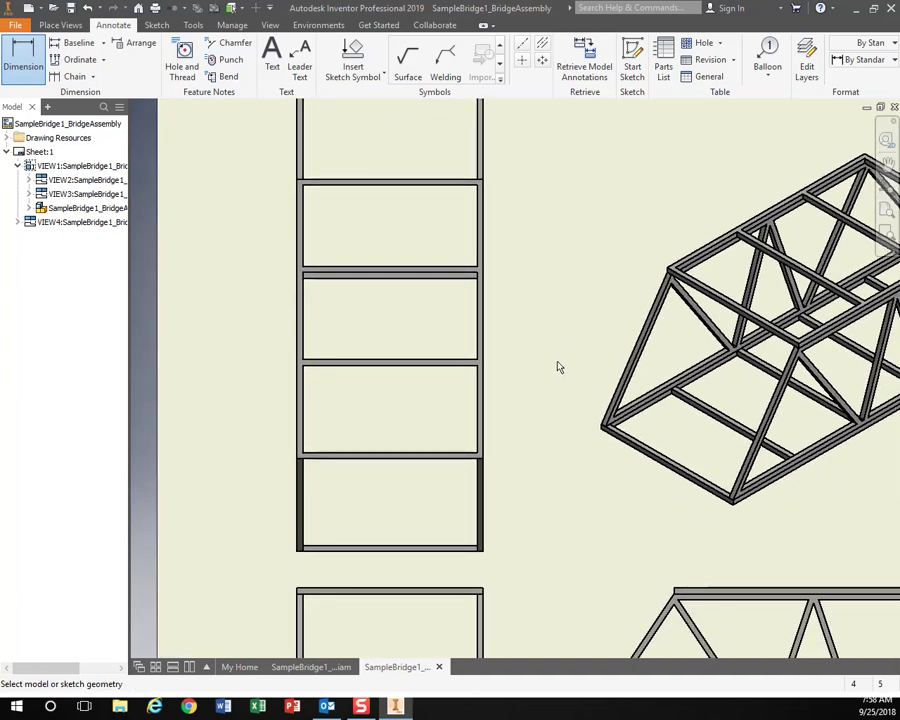
{"action": "scroll", "coordinate": [456, 263], "scroll_direction": "down", "scroll_amount": 2}
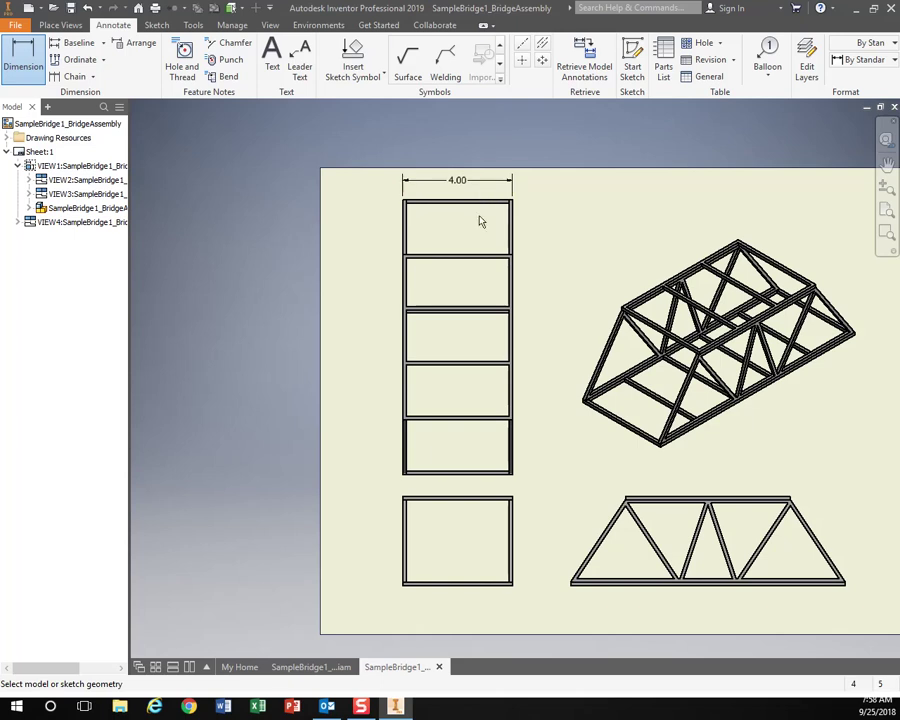
{"action": "left_click", "coordinate": [405, 565]}
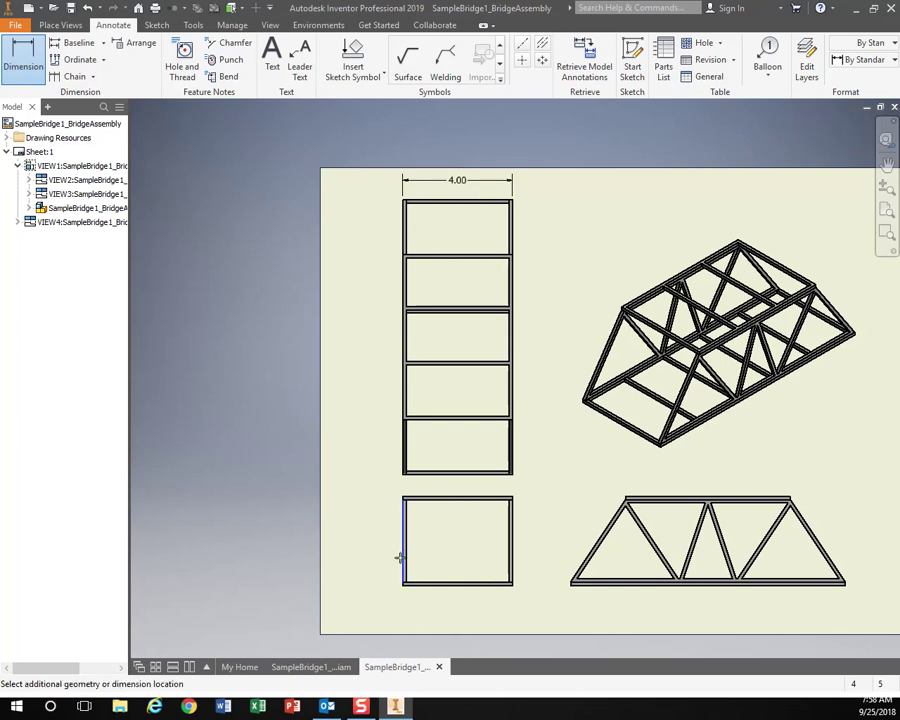
{"action": "left_click", "coordinate": [510, 565]}
{"action": "left_click", "coordinate": [463, 618]}
{"action": "left_click", "coordinate": [451, 352]}
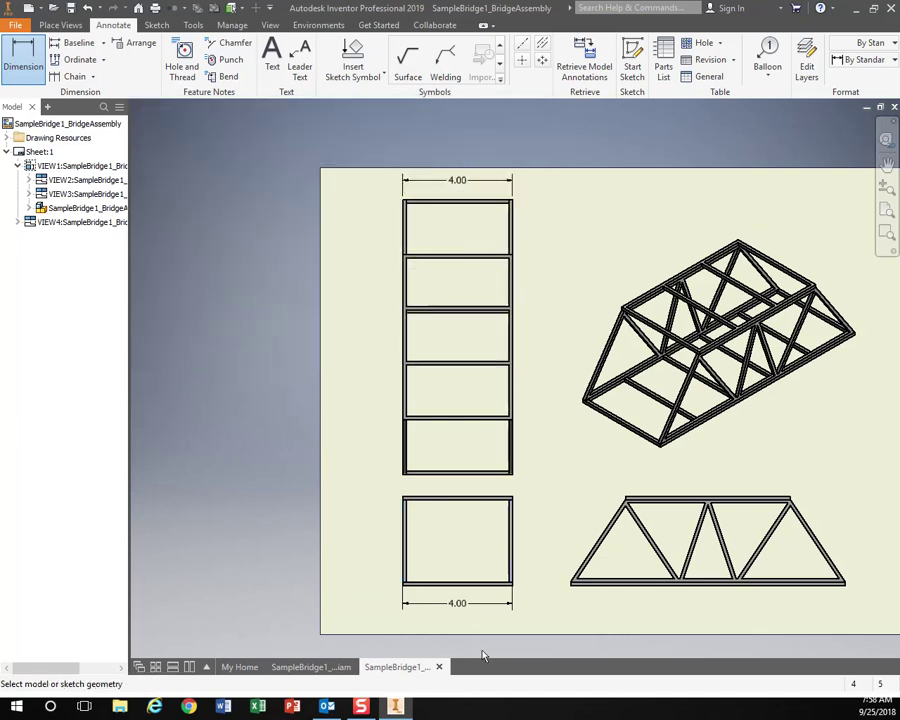
{"action": "key", "text": "Escape"}
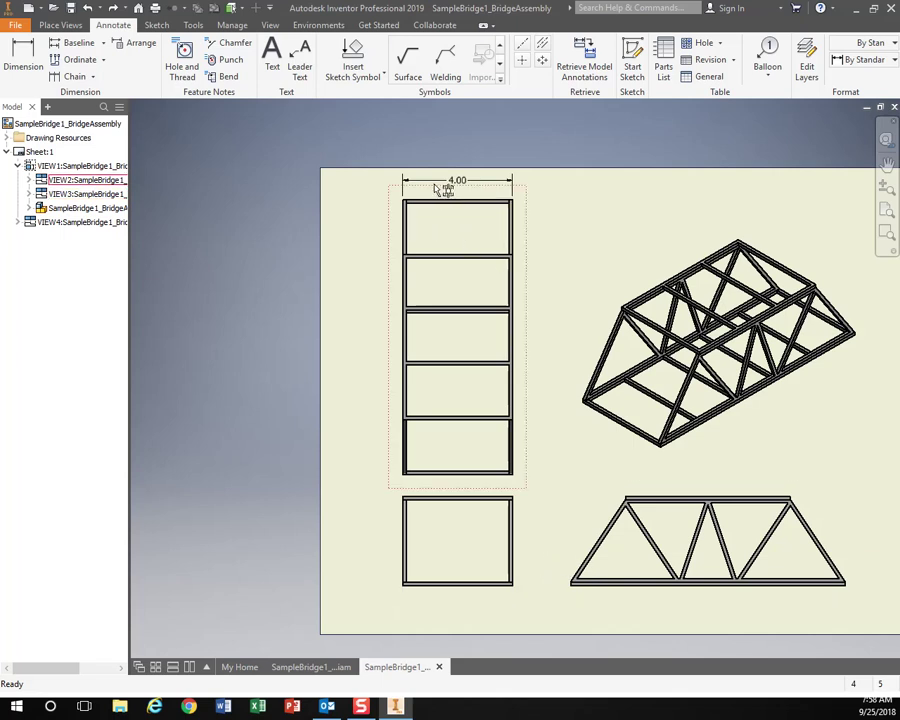
- Dimension the top view's overall length between its upper and lower end edges, placing the dimension left of the view
{"action": "scroll", "coordinate": [422, 208], "scroll_direction": "up", "scroll_amount": 1}
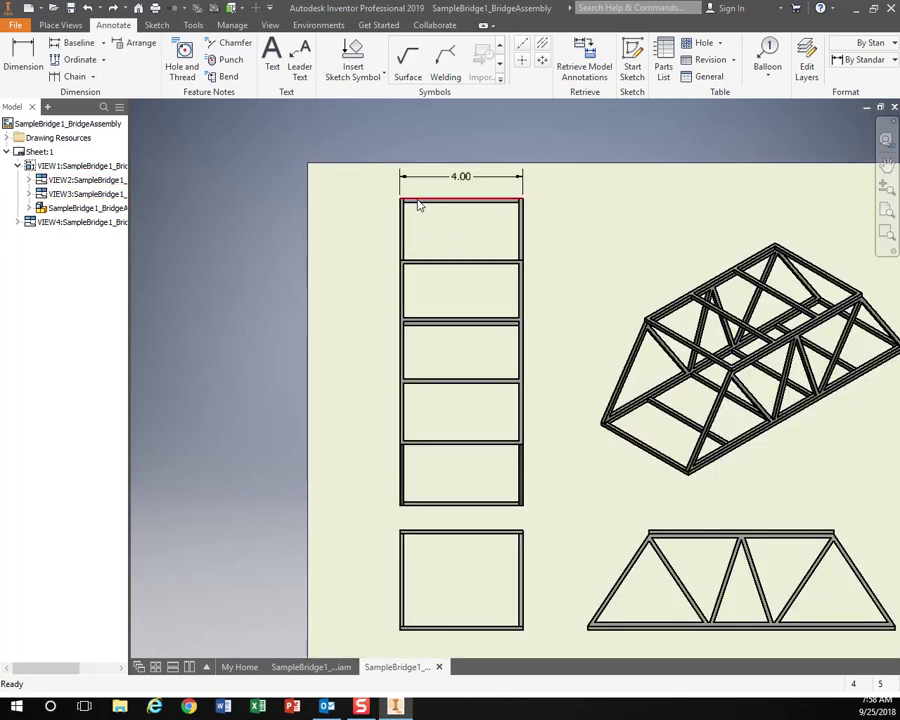
{"action": "left_click", "coordinate": [420, 202]}
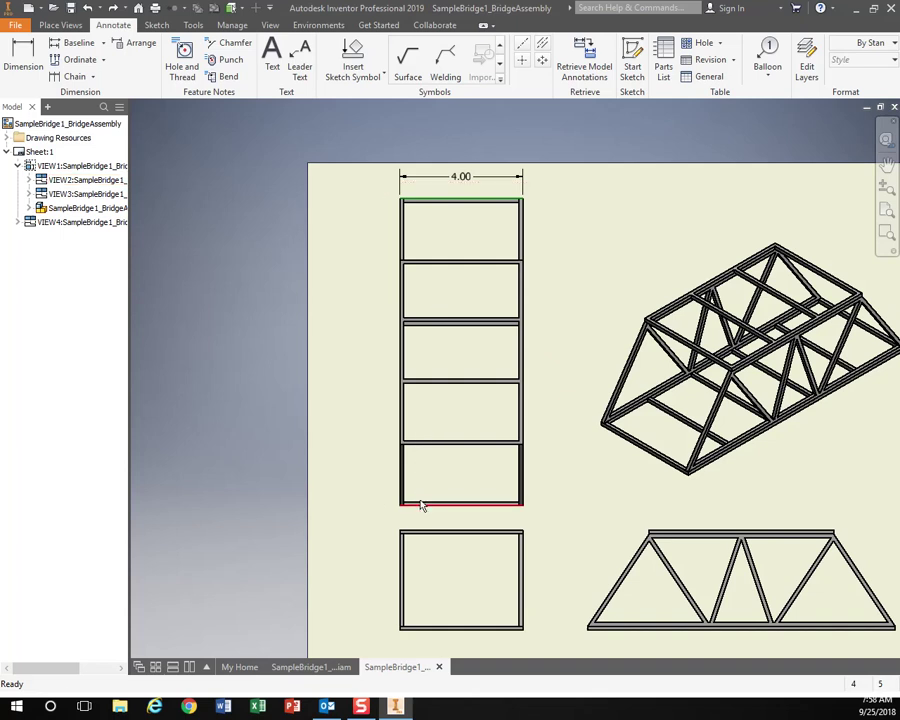
{"action": "left_click", "coordinate": [24, 54]}
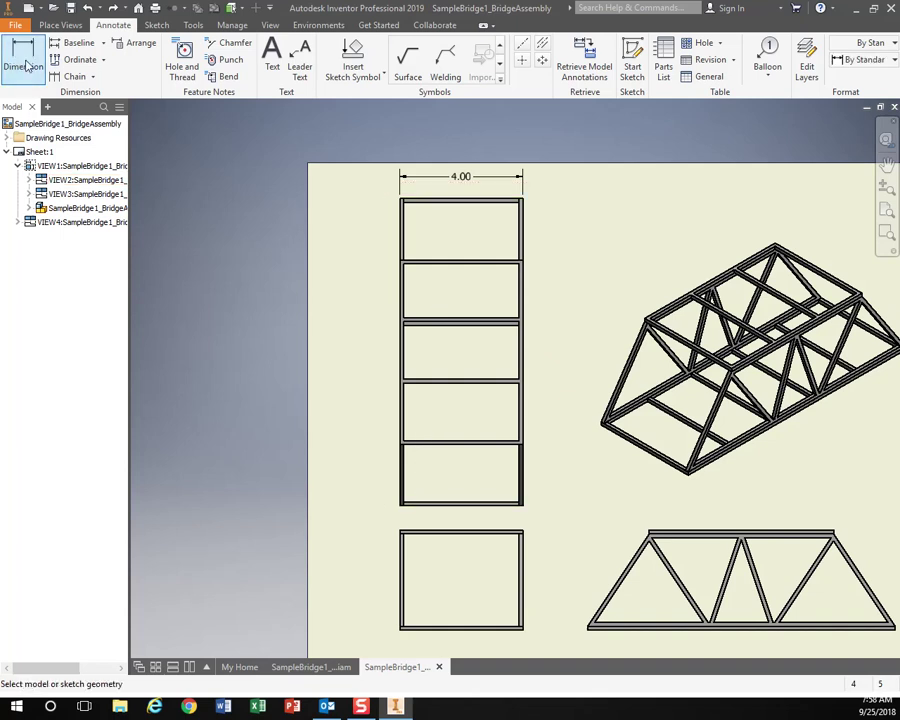
{"action": "left_click", "coordinate": [450, 203]}
{"action": "left_click", "coordinate": [435, 505]}
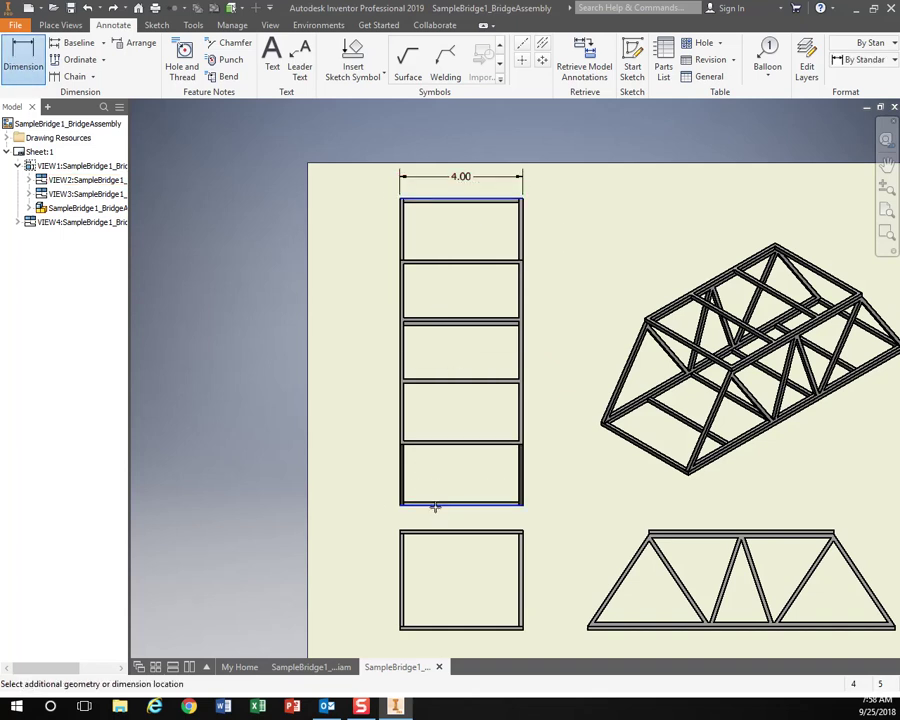
{"action": "left_click", "coordinate": [368, 356]}
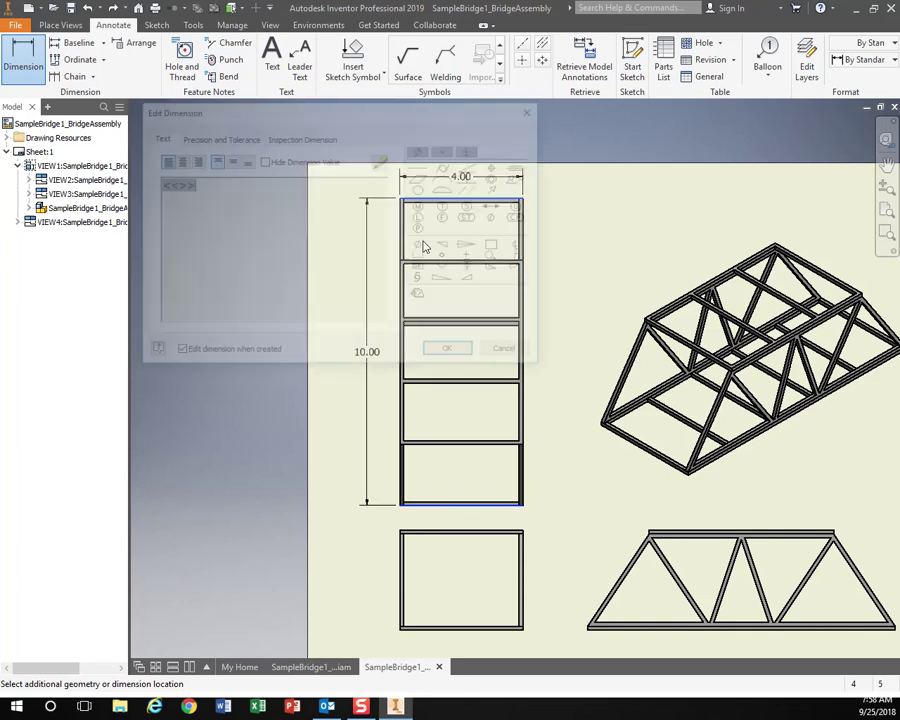
{"action": "left_click", "coordinate": [452, 352]}
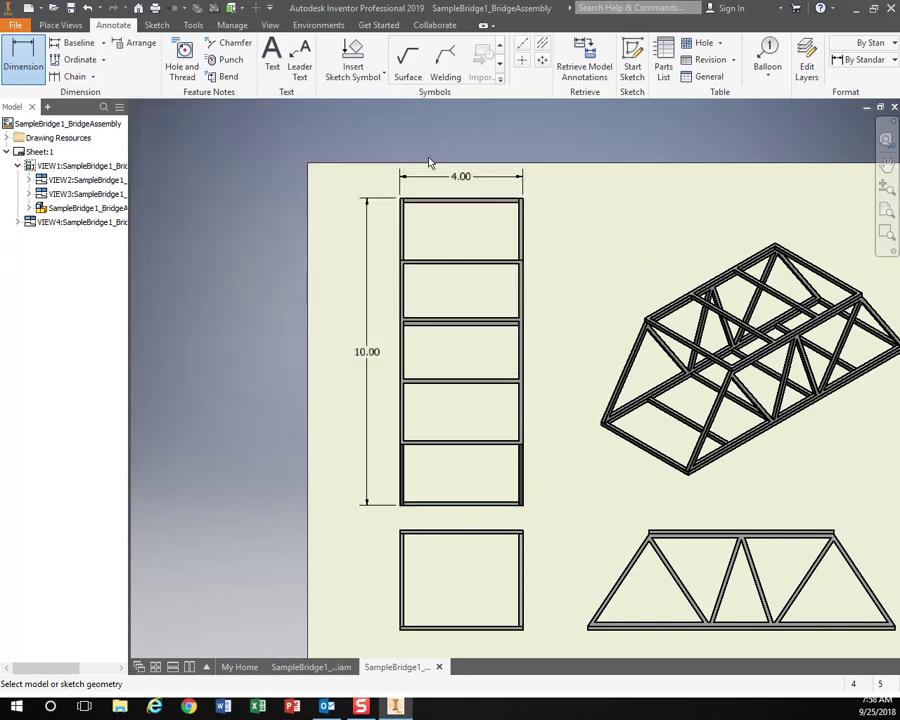
- Dimension the front view's overall height between its upper and lower edges, placing the dimension left of the view
{"action": "left_click", "coordinate": [410, 537]}
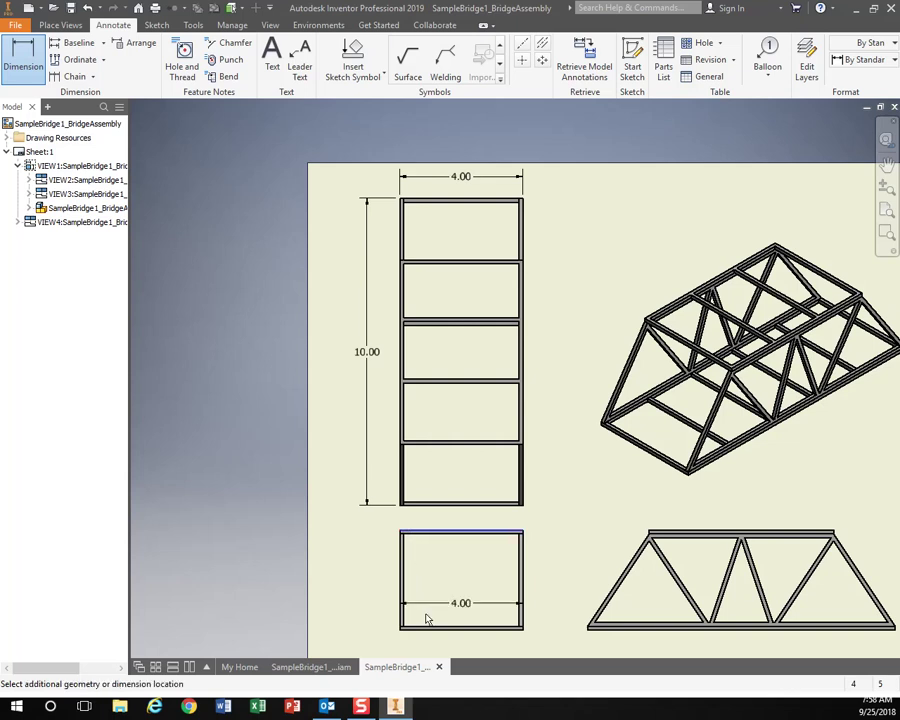
{"action": "left_click", "coordinate": [436, 628]}
{"action": "left_click", "coordinate": [371, 613]}
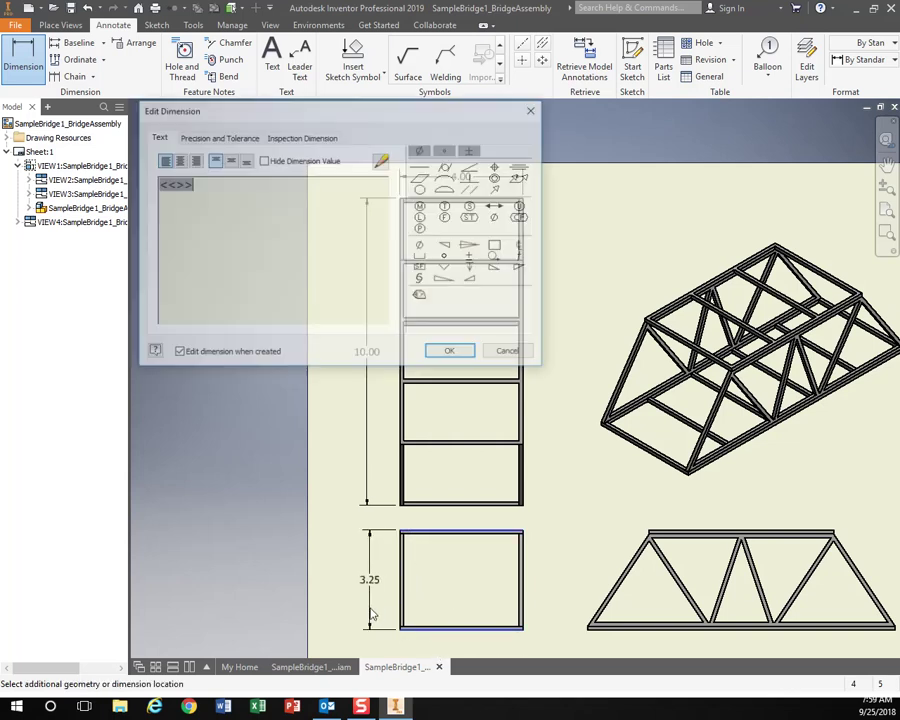
{"action": "left_click", "coordinate": [452, 352]}
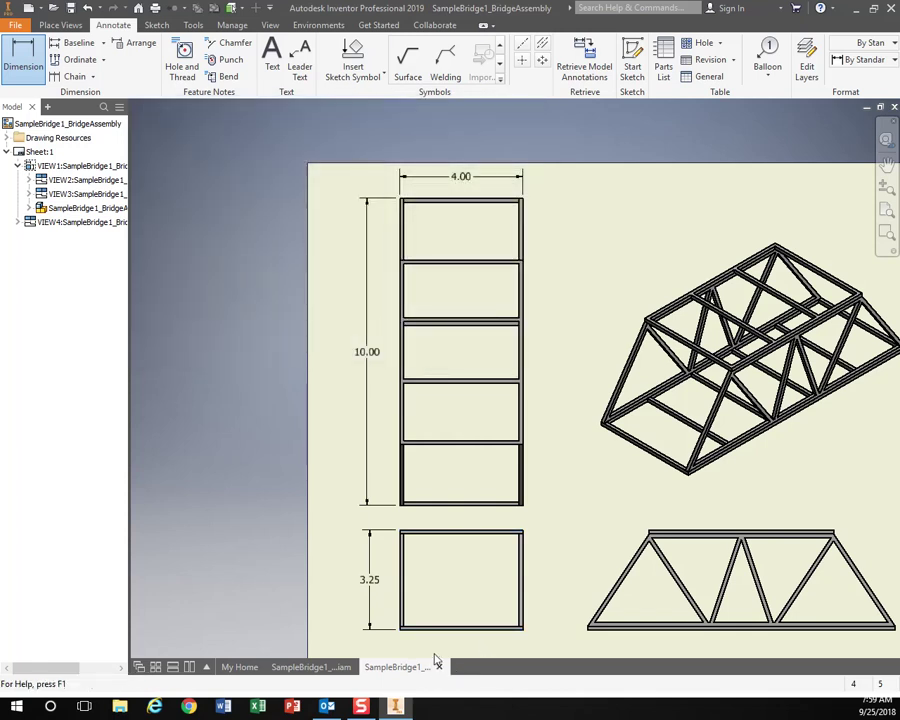
- Dimension the lowest bay of the top view from the cross member to the bottom edge, placing the dimension right of the view
{"action": "mouse_move", "coordinate": [464, 604]}
{"action": "middle_mouse_down"}
{"action": "mouse_move", "coordinate": [460, 596]}
{"action": "mouse_move", "coordinate": [440, 603]}
{"action": "middle_mouse_up"}
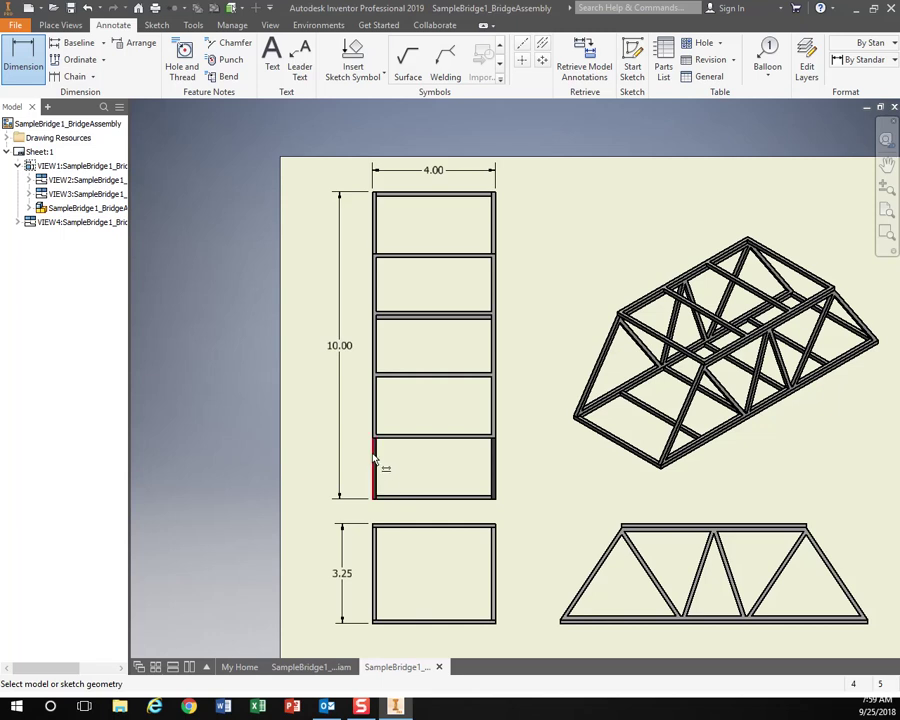
{"action": "left_click", "coordinate": [457, 437]}
{"action": "left_click", "coordinate": [463, 497]}
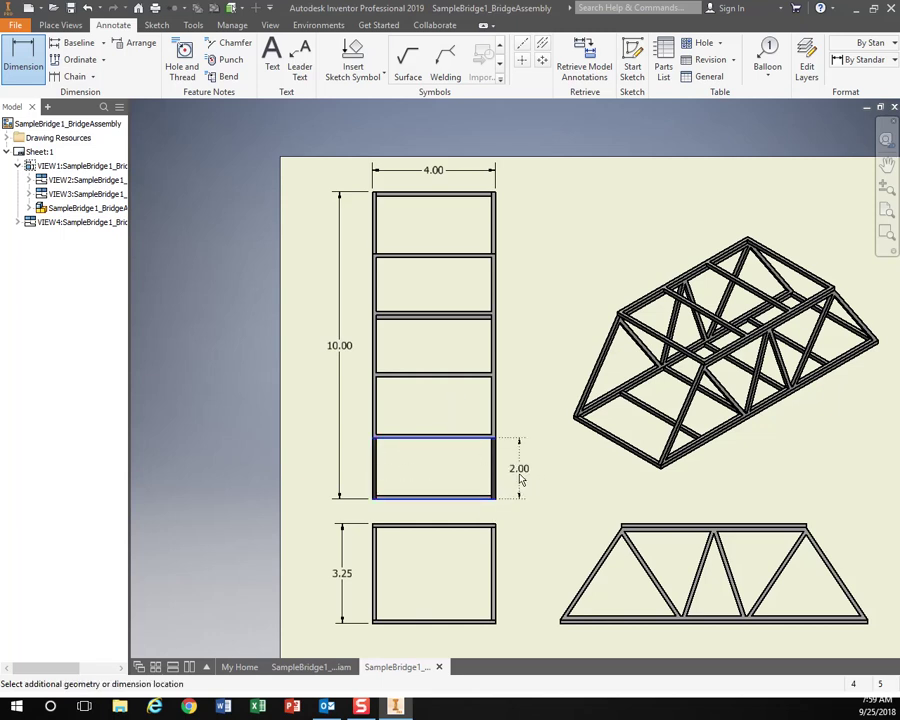
{"action": "left_click", "coordinate": [519, 480]}
{"action": "left_click", "coordinate": [452, 351]}
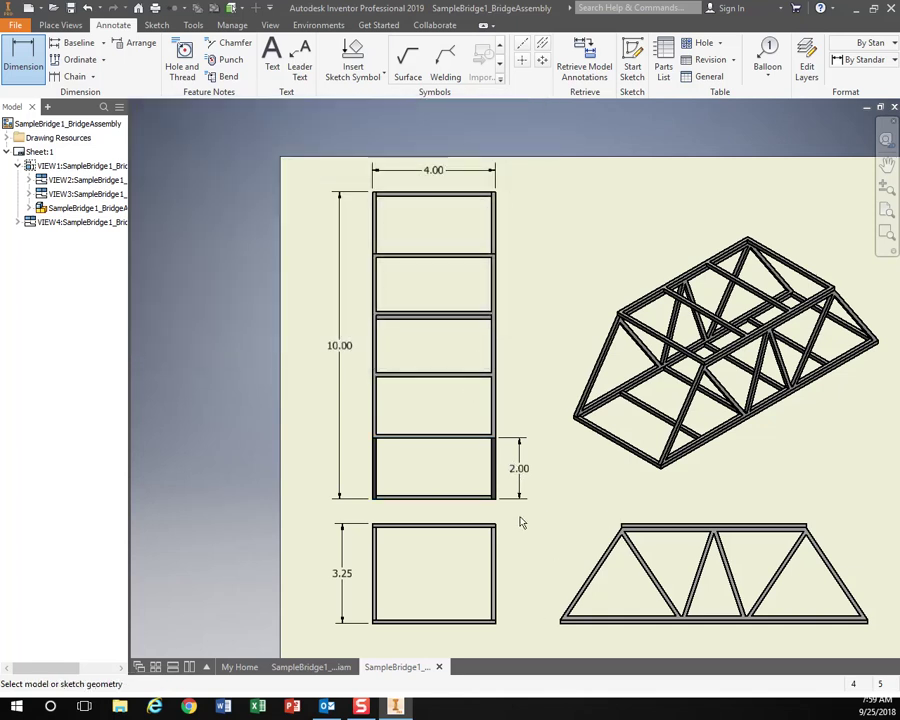
- Dimension the thickness of the front view's upper beam, placing the dimension right of the view
{"action": "scroll", "coordinate": [494, 530], "scroll_direction": "down", "scroll_amount": 3}
{"action": "scroll", "coordinate": [474, 554], "scroll_direction": "up", "scroll_amount": 6}
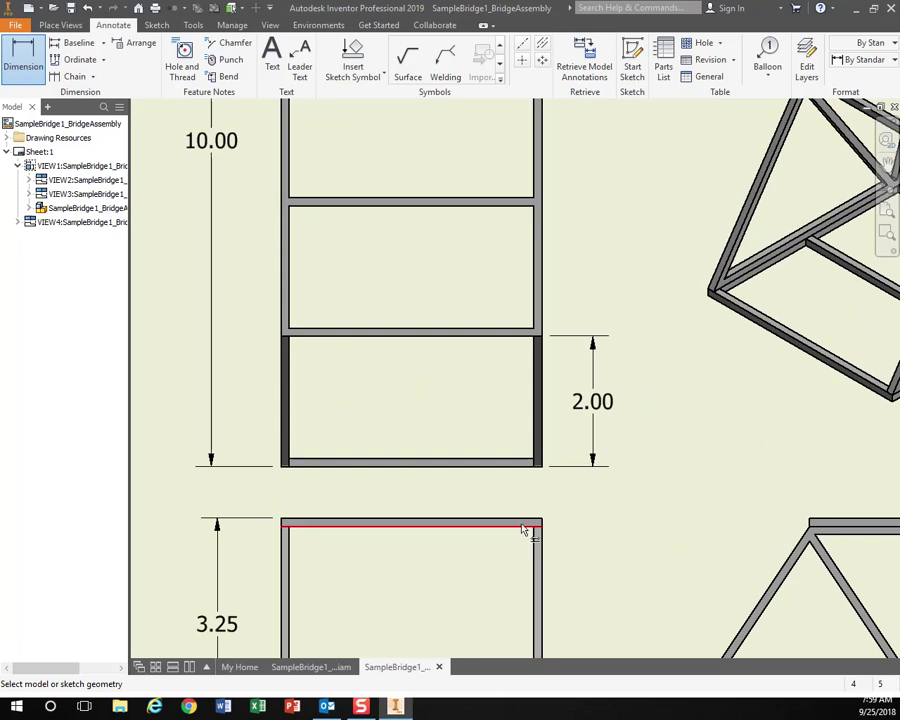
{"action": "left_click", "coordinate": [454, 522]}
{"action": "left_click", "coordinate": [480, 527]}
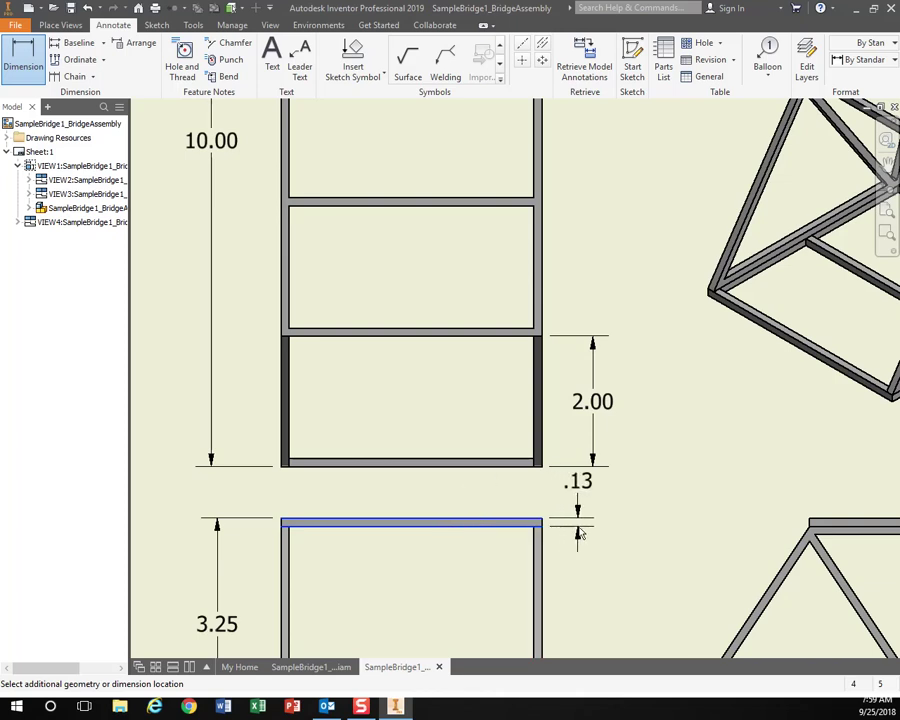
{"action": "left_click", "coordinate": [578, 535]}
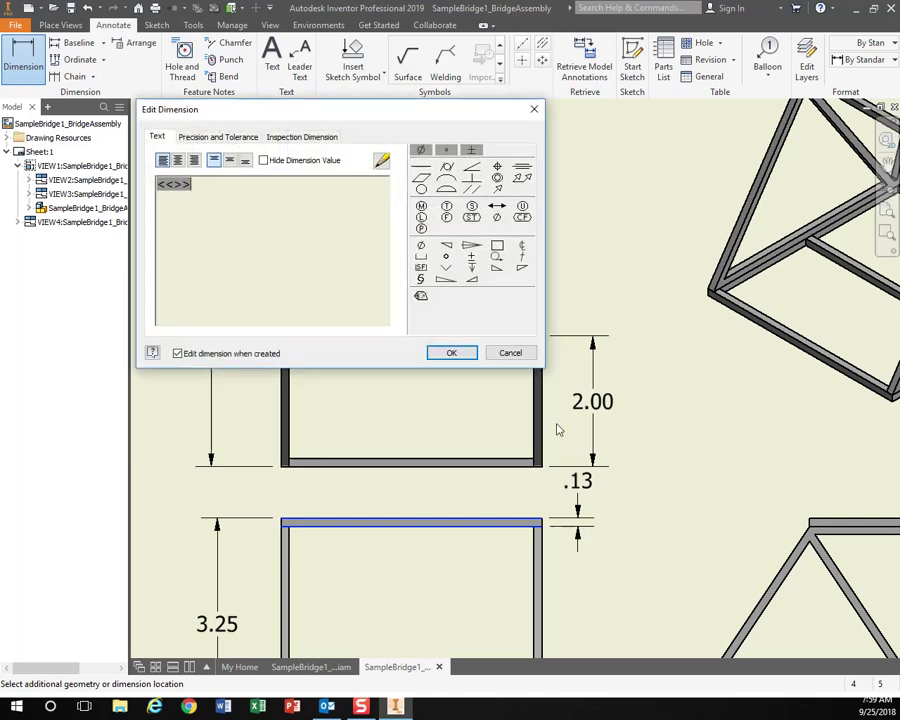